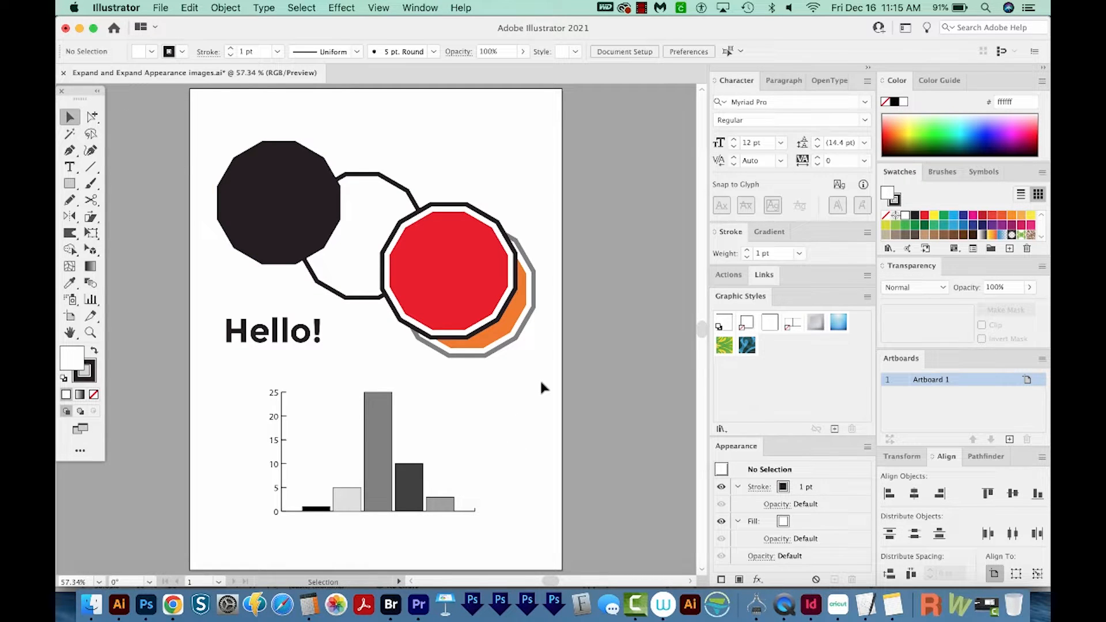
# Try flattening the bar graph's transparency with all text converted to outlines, and undo the flattening
pyautogui.click(383, 466)
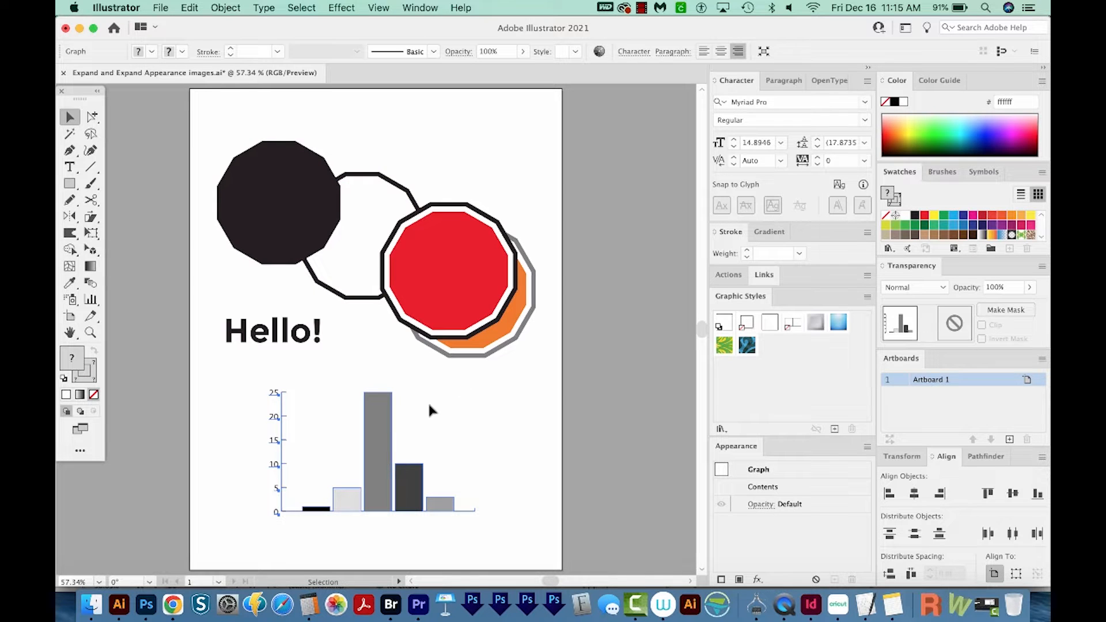
pyautogui.click(229, 6)
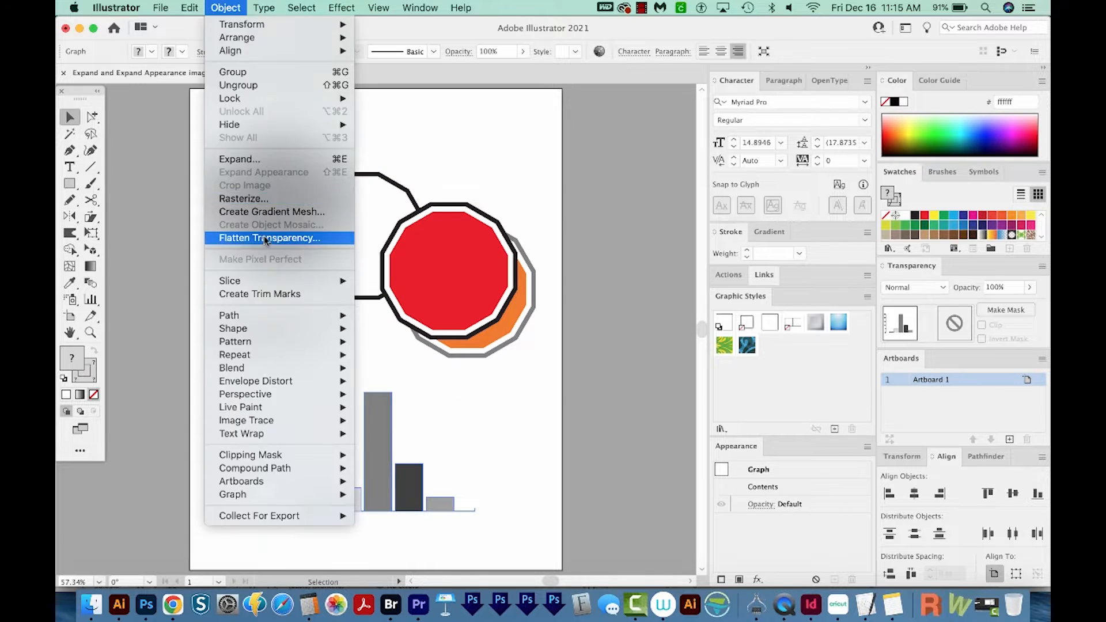
pyautogui.click(264, 238)
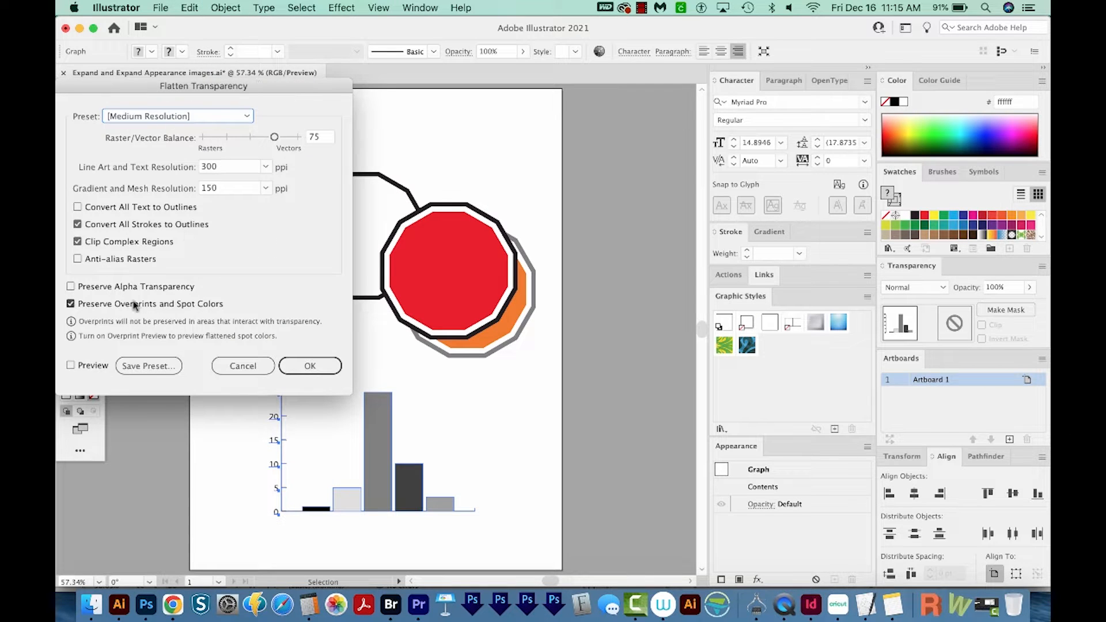
pyautogui.click(77, 208)
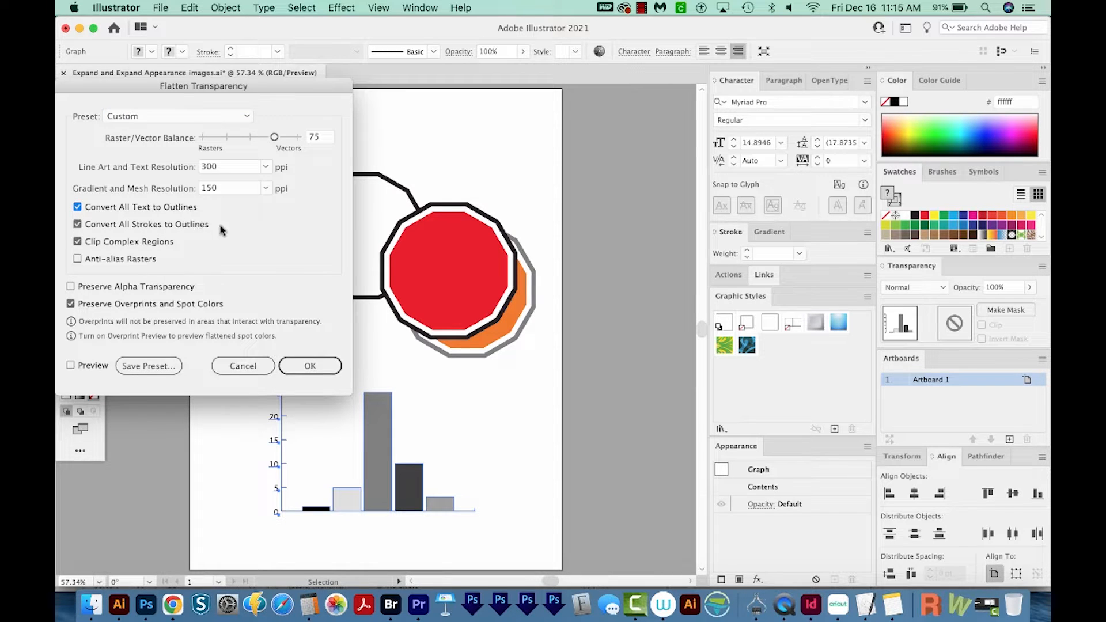
pyautogui.click(325, 372)
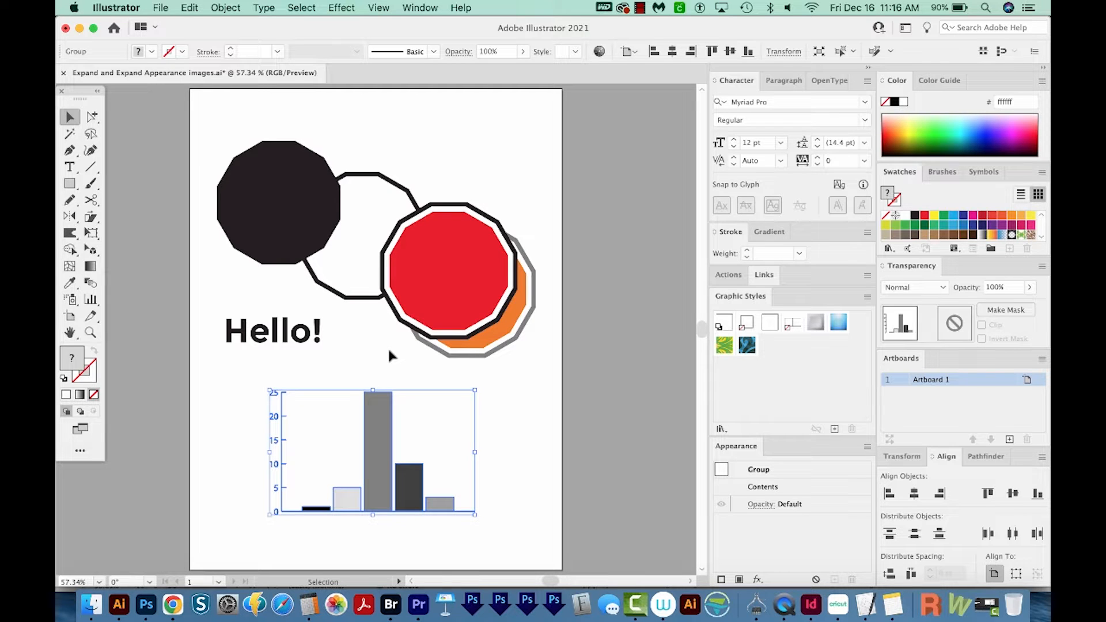
pyautogui.press('super+z')
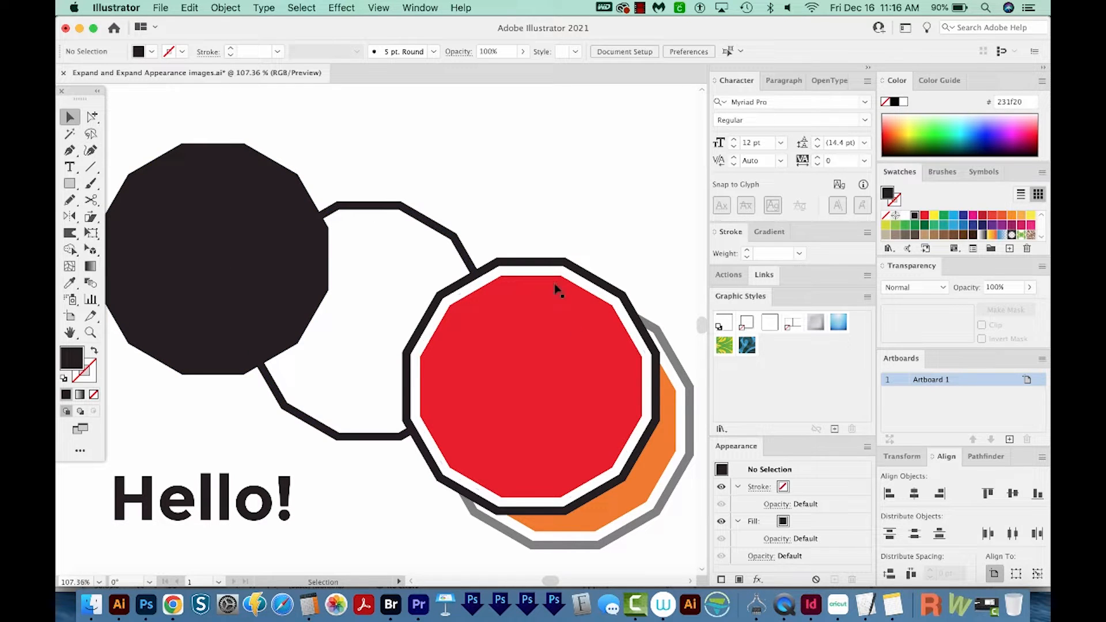
# Delete the solid black polygon
pyautogui.click(534, 357)
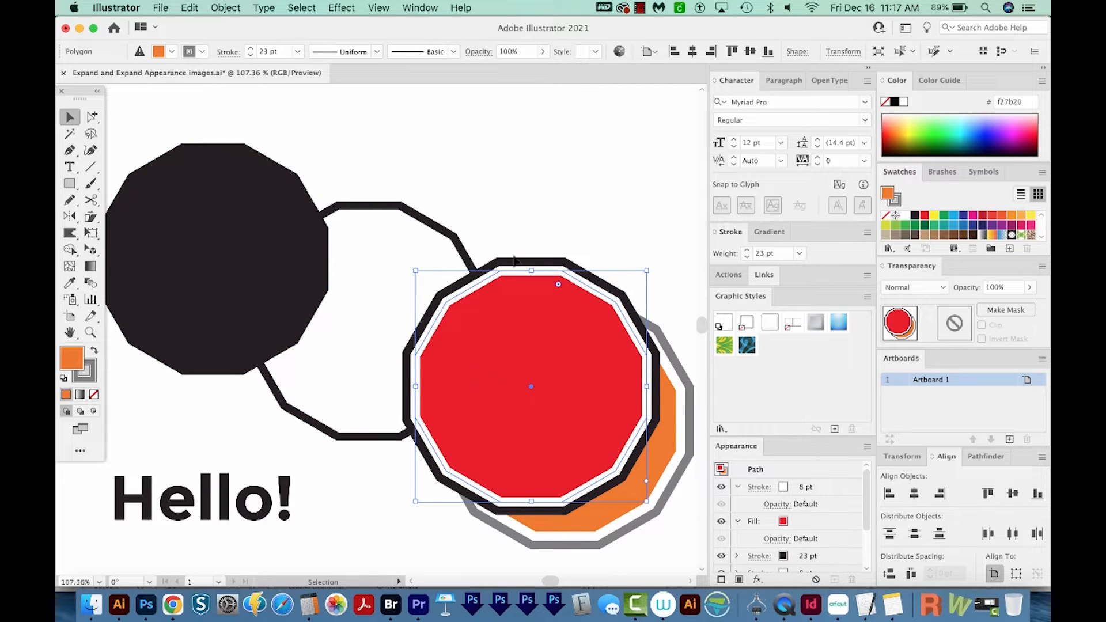
pyautogui.click(283, 242)
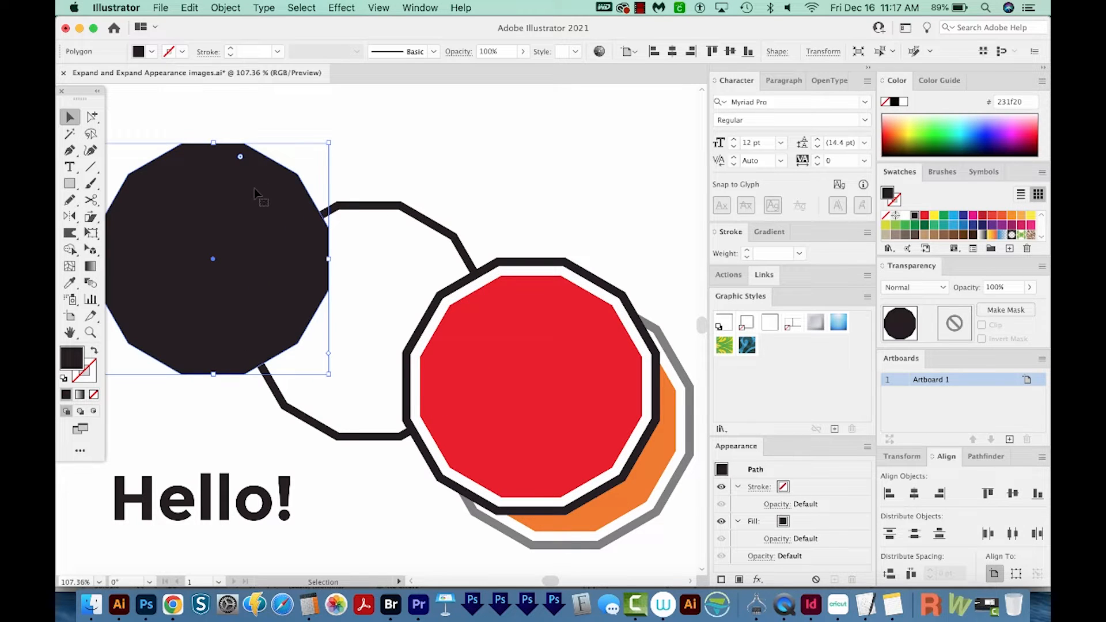
pyautogui.press('Delete')
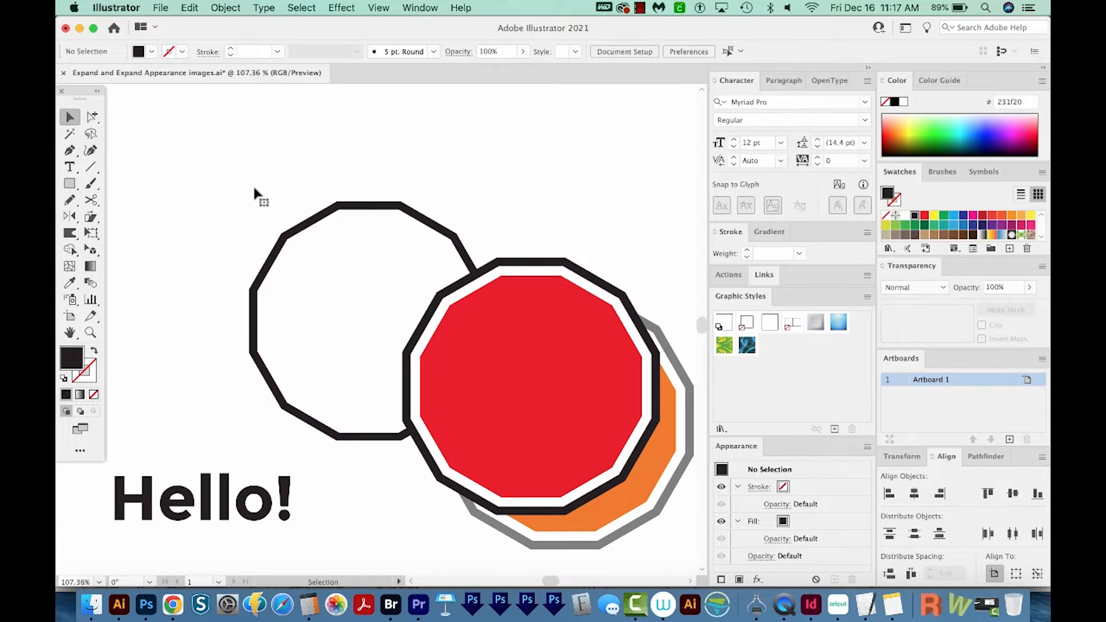
# Inspect the upper edge of the unfilled polygon's path up close in Outline view, and return to Preview
pyautogui.moveTo(234, 158); pyautogui.dragTo(360, 248)
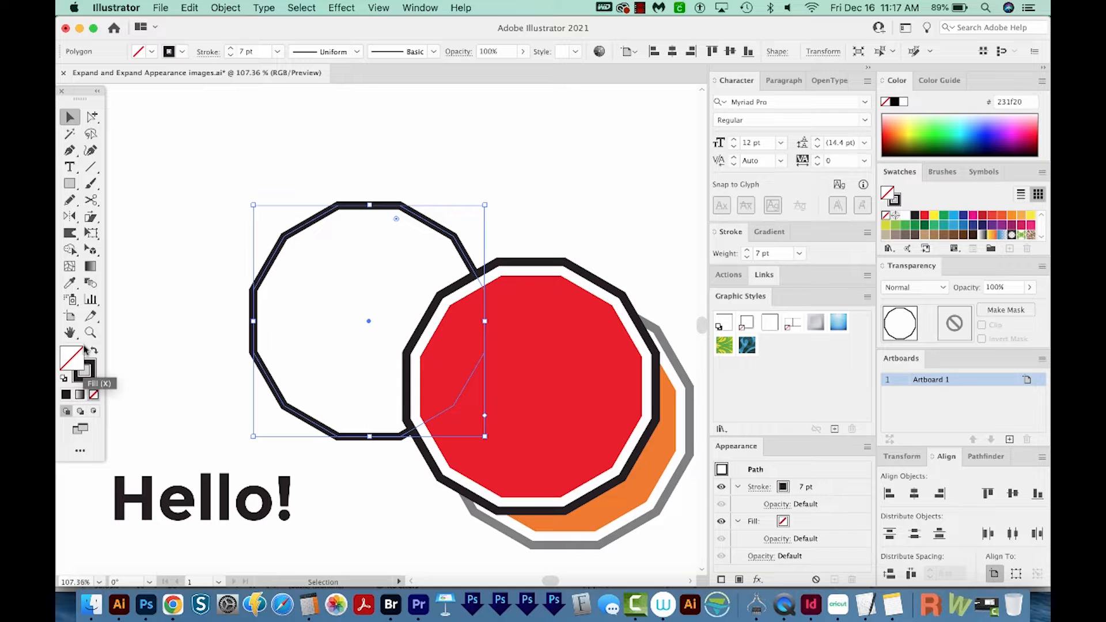
pyautogui.press('z')
pyautogui.moveTo(439, 176); pyautogui.dragTo(329, 251)
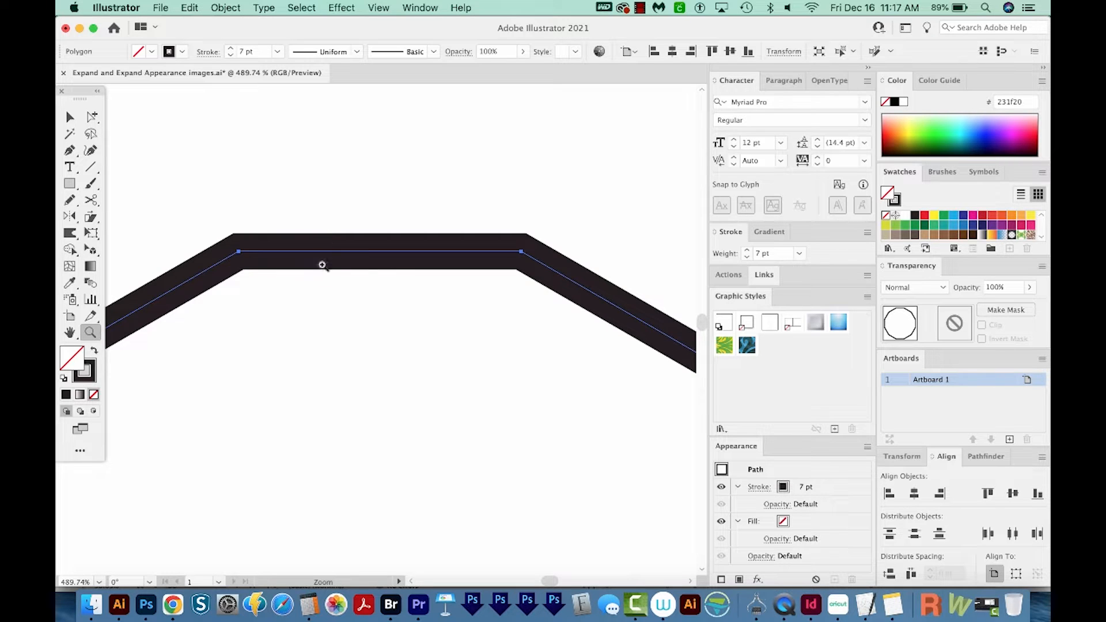
pyautogui.press('super+y')
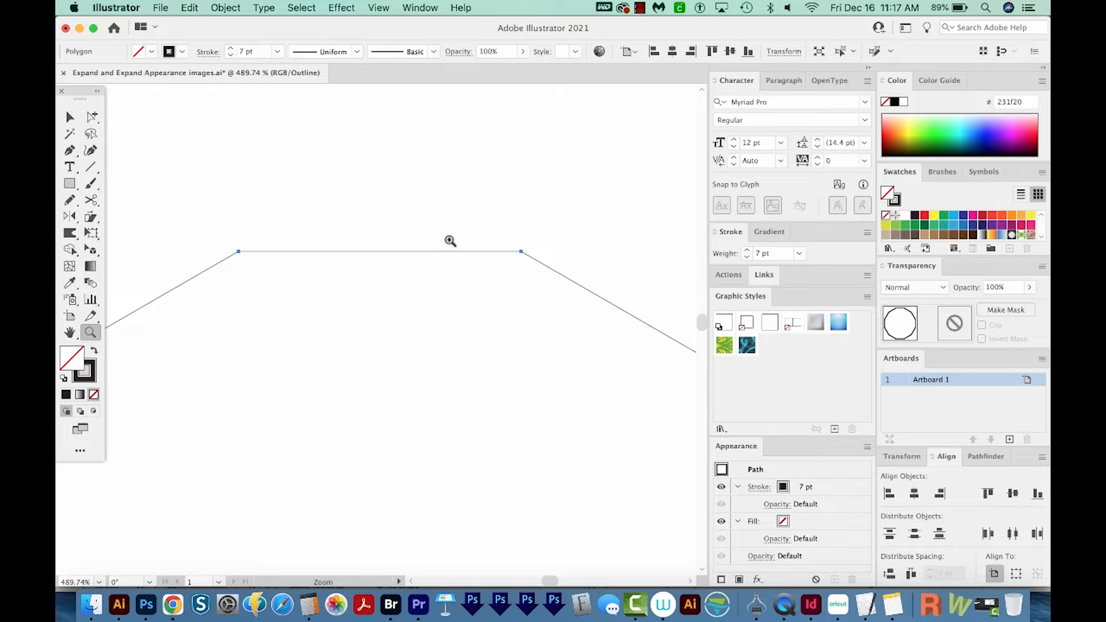
pyautogui.press('super+a')
pyautogui.press('super+y')
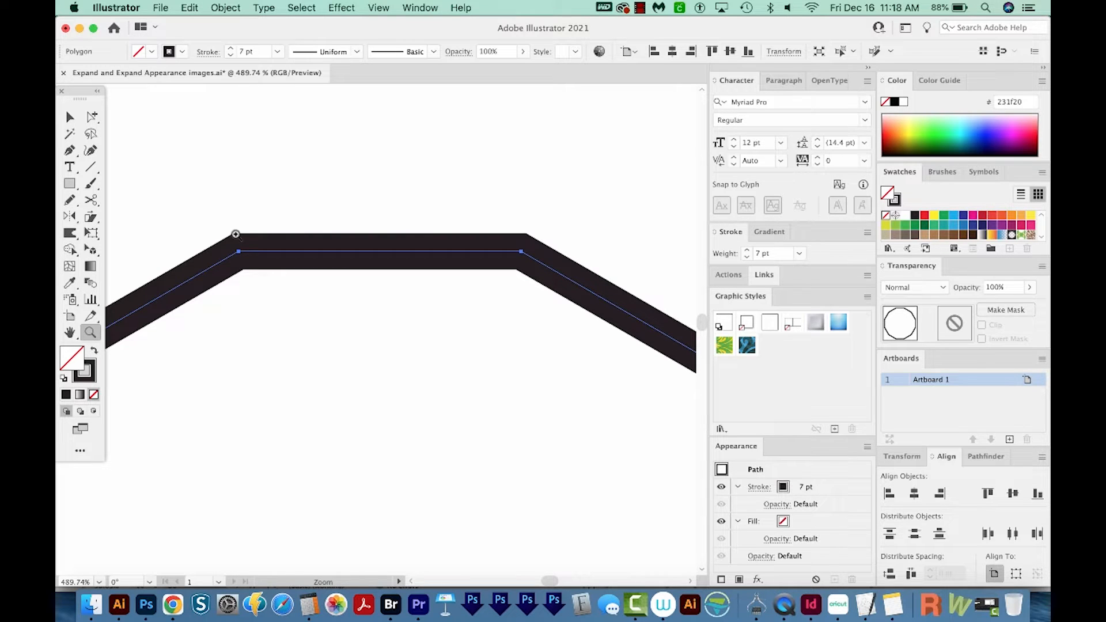
# Expand the unfilled polygon's fill and stroke, and view its paths in Outline view
pyautogui.click(226, 8)
pyautogui.click(258, 161)
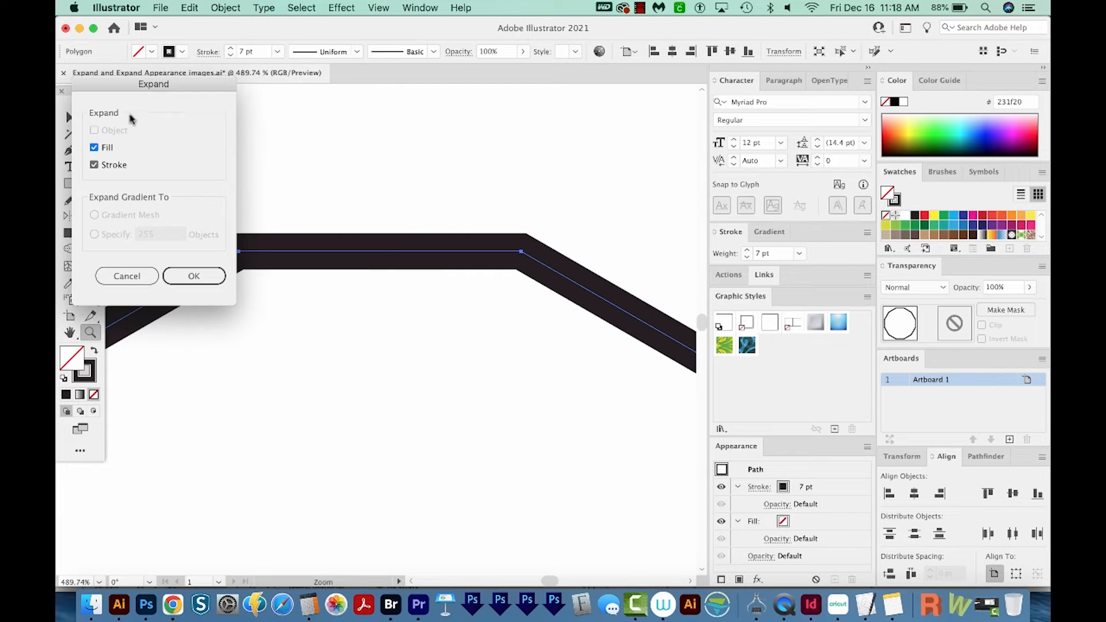
pyautogui.click(194, 277)
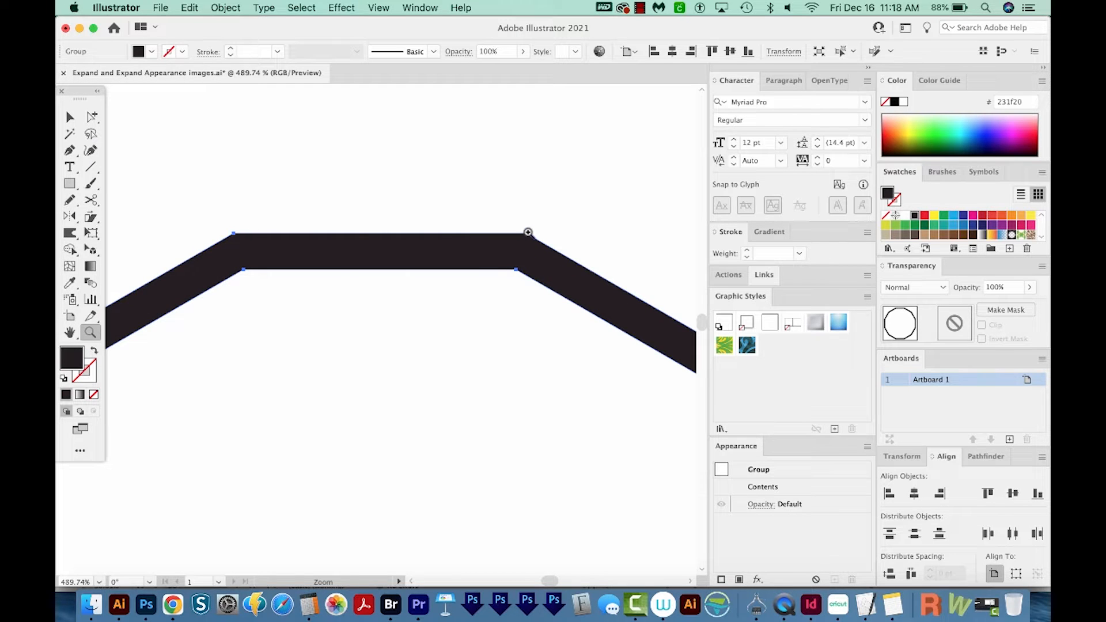
pyautogui.press('super+y')
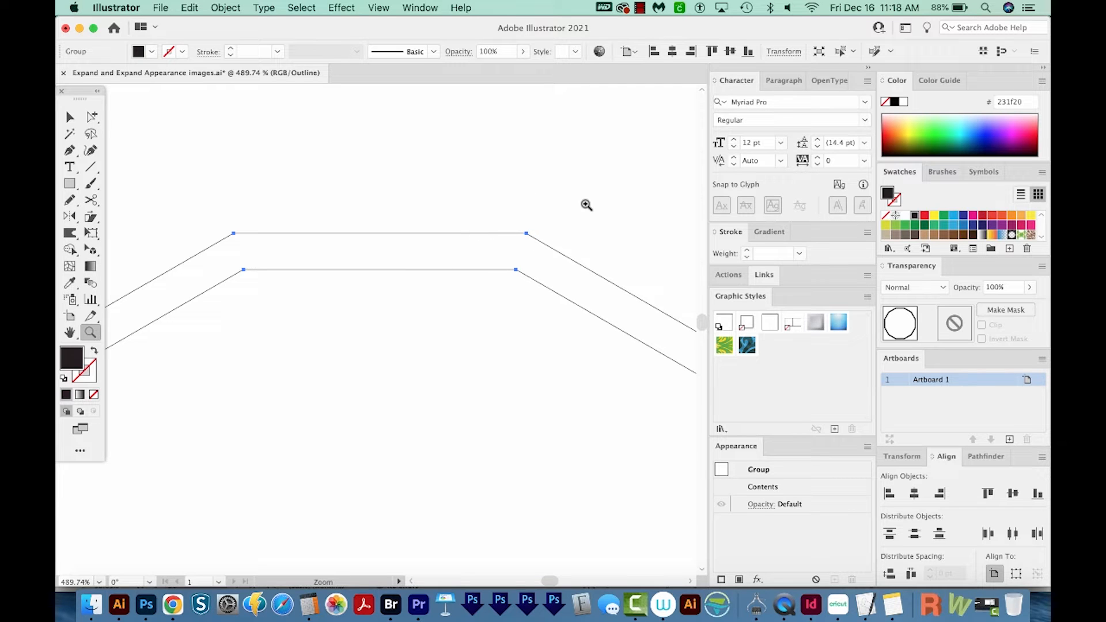
# Undo and redo the expansion to compare the polygon's paths before and after, and return to Preview
pyautogui.press('v')
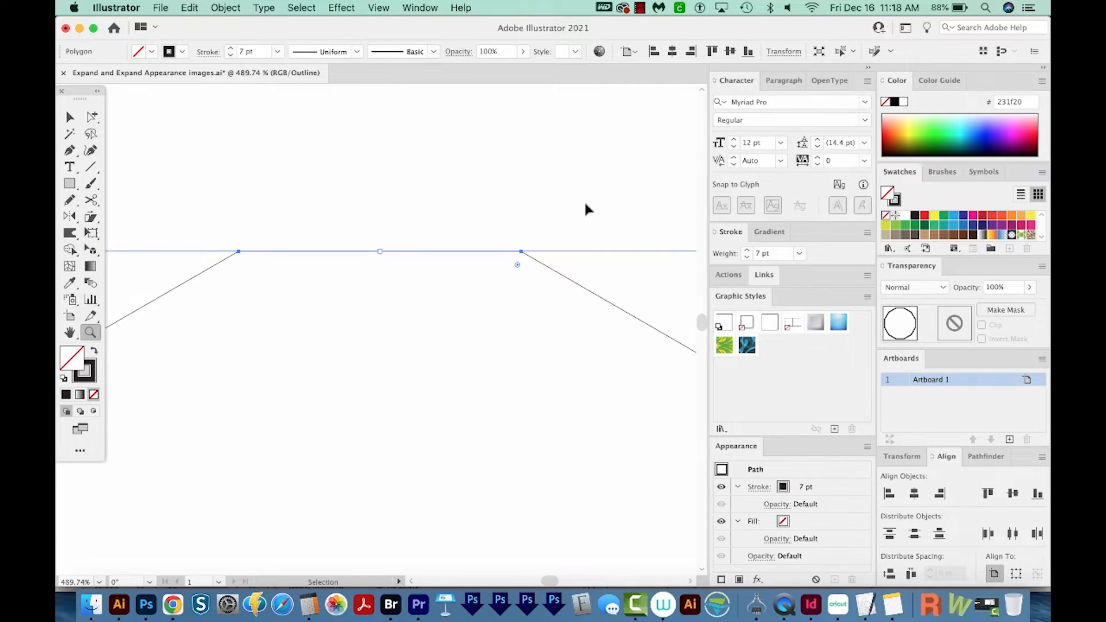
pyautogui.press('super+z')
pyautogui.press('super+shift+z')
pyautogui.press('super+z')
pyautogui.press('super+shift+z')
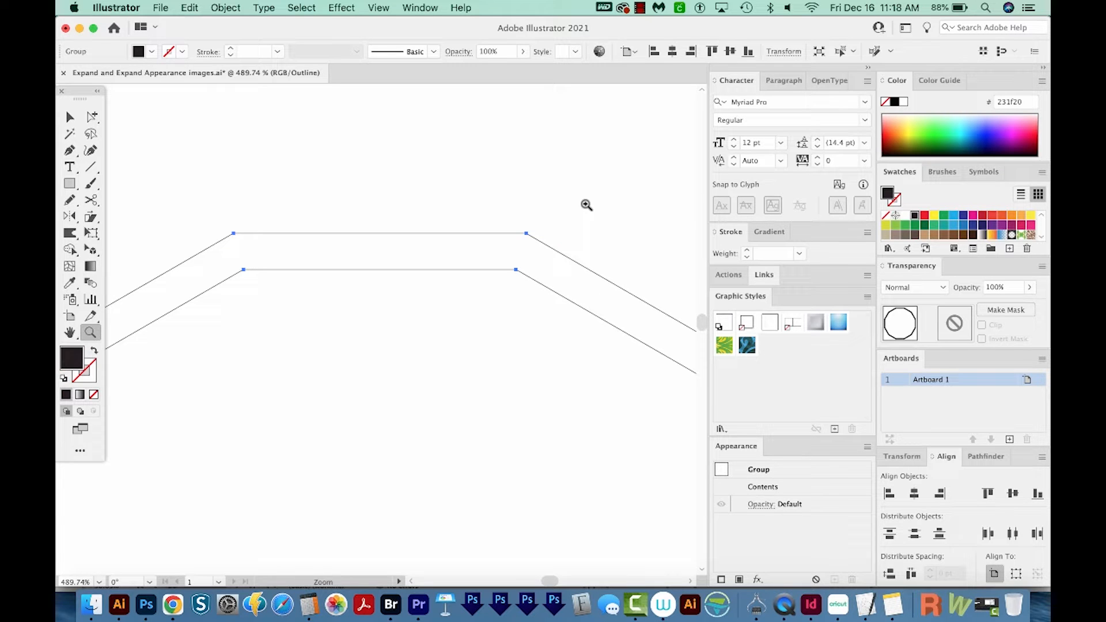
pyautogui.press('super+y')
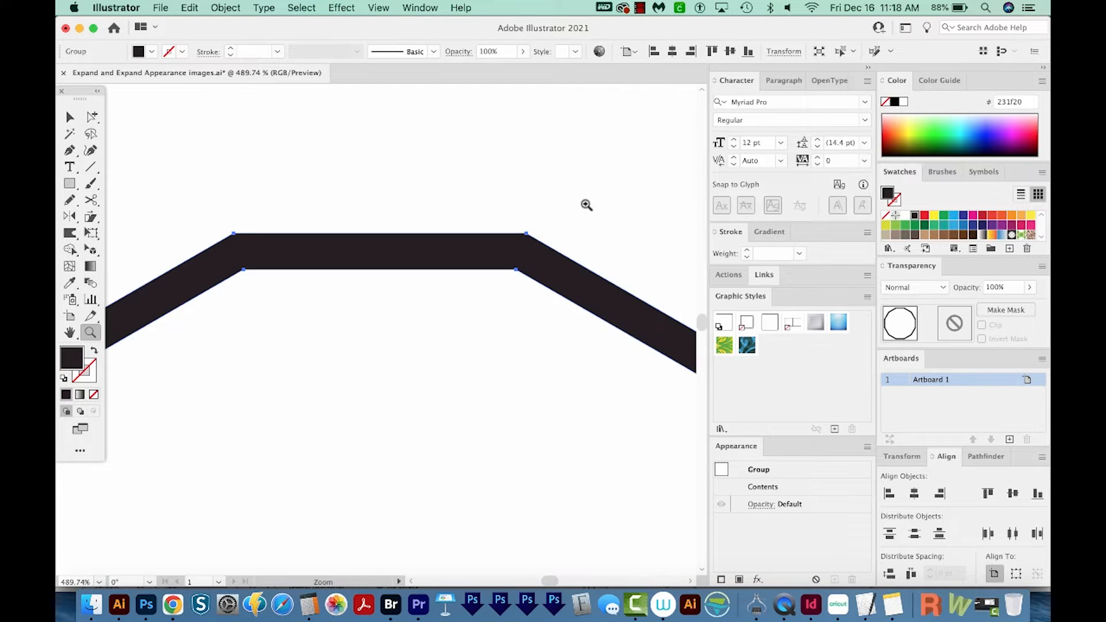
# Undo the polygon's expansion to get back the live stroked shape
pyautogui.press('super+minus')
pyautogui.press('super+minus')
pyautogui.press('super+minus')
pyautogui.press('super+minus')
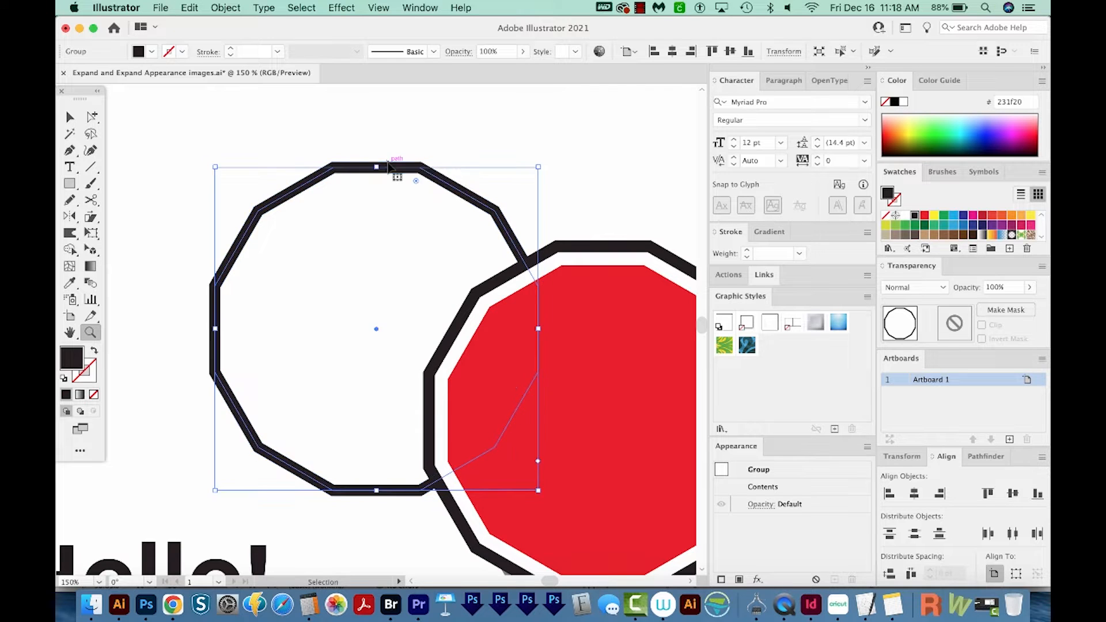
pyautogui.press('super+z')
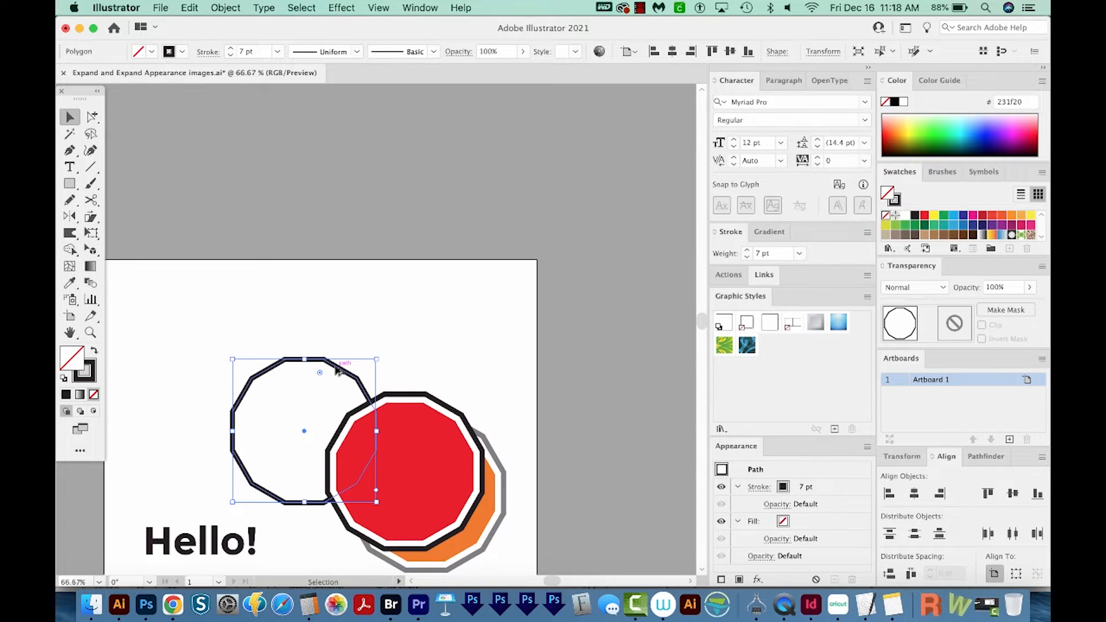
# Duplicate the unfilled polygon onto the area above the artboard and try different stroke weights on the copy
pyautogui.moveTo(339, 371); pyautogui.dragTo(356, 110)
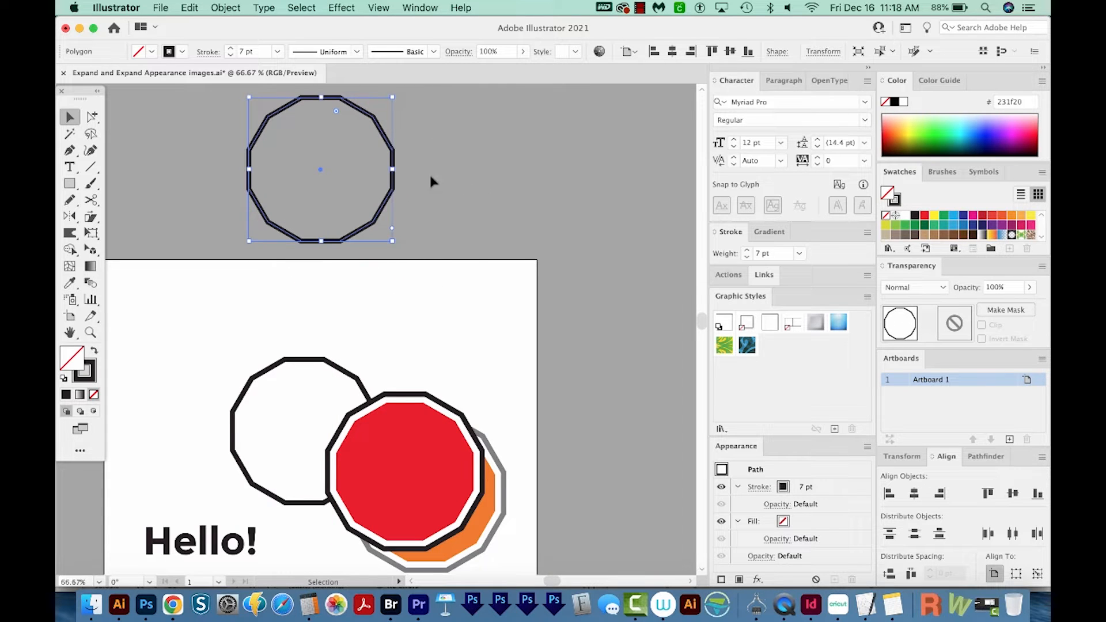
pyautogui.click(747, 251)
pyautogui.click(746, 251)
pyautogui.click(746, 252)
pyautogui.click(746, 251)
pyautogui.click(746, 251)
pyautogui.click(746, 252)
pyautogui.click(746, 257)
pyautogui.click(745, 257)
pyautogui.click(746, 256)
pyautogui.click(746, 256)
pyautogui.click(746, 257)
# Expand the fill and stroke of the original unfilled polygon on the artboard
pyautogui.click(339, 369)
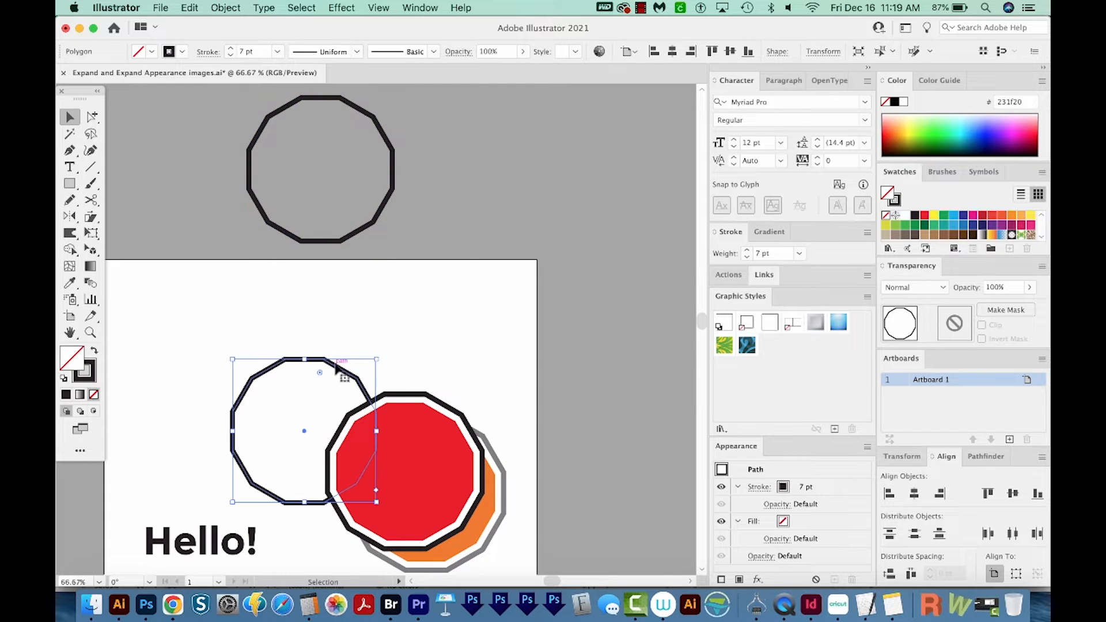
pyautogui.press('super')
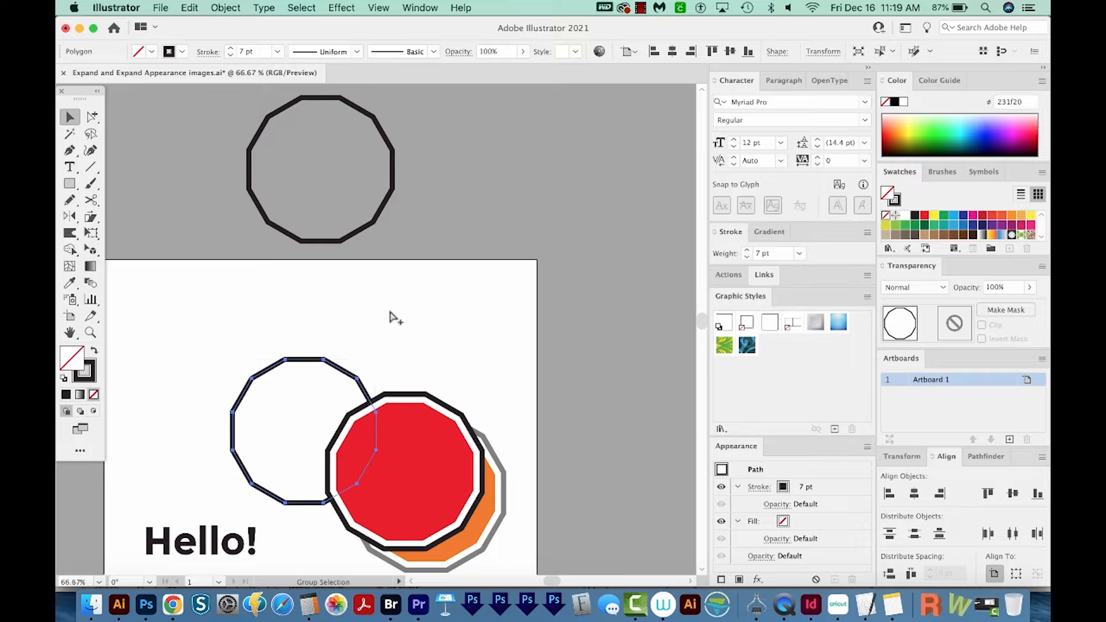
pyautogui.press('alt+super+e')
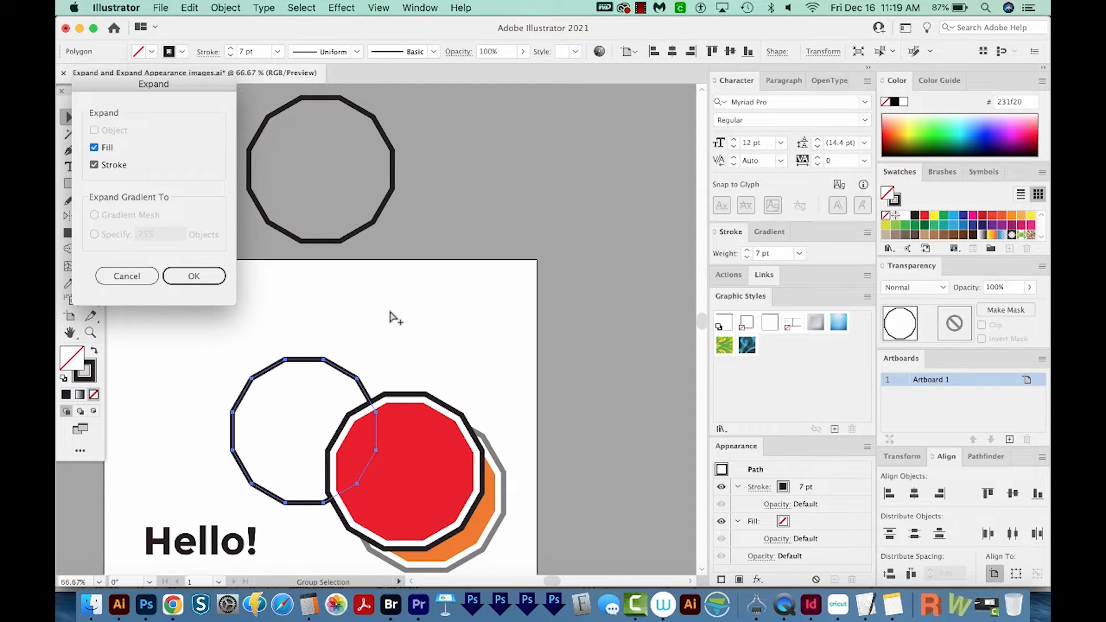
pyautogui.press('Return')
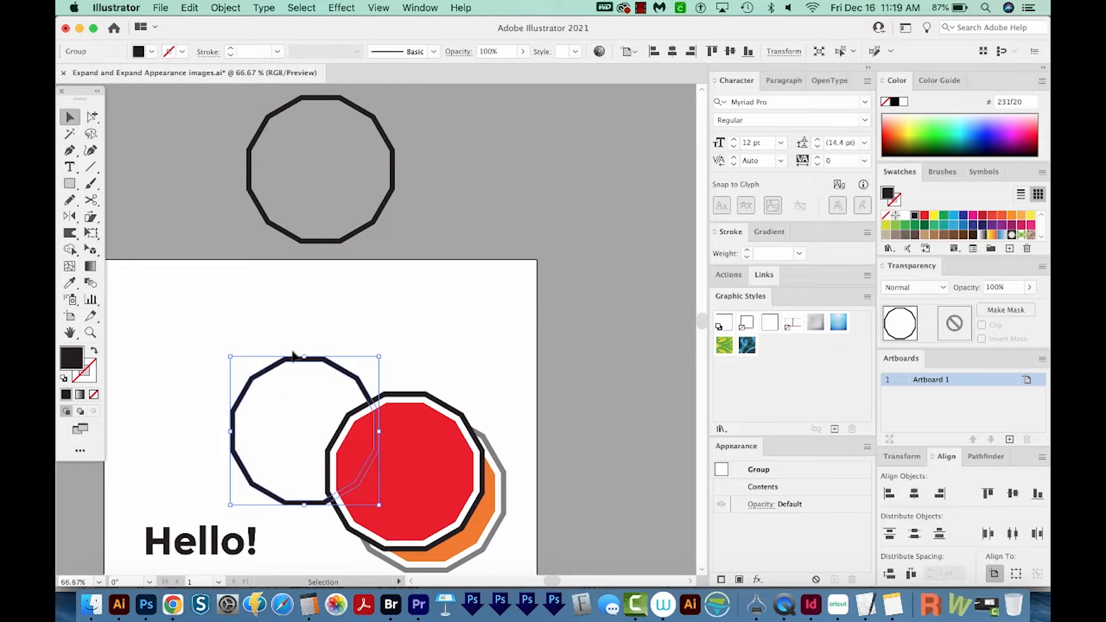
# Select the layered red polygon and float the Appearance panel, enlarged enough to list all its strokes and fills
pyautogui.click(511, 427)
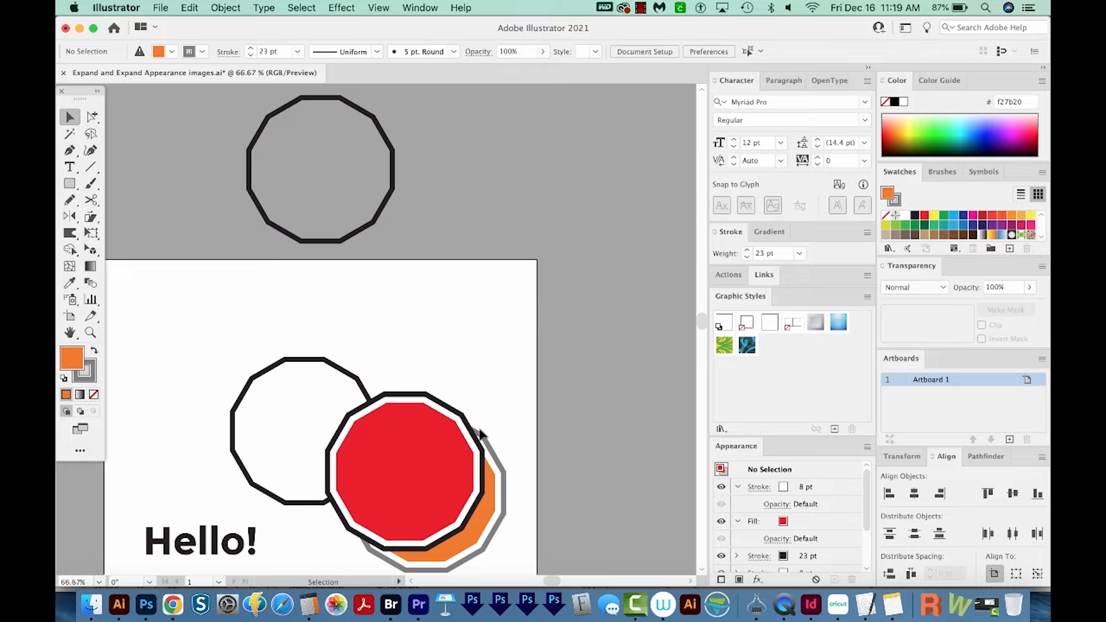
pyautogui.click(410, 459)
pyautogui.moveTo(733, 447); pyautogui.dragTo(594, 183)
pyautogui.moveTo(671, 295)
pyautogui.mouseDown()
pyautogui.moveTo(613, 415)
pyautogui.moveTo(613, 493)
pyautogui.moveTo(613, 474)
pyautogui.mouseUp()
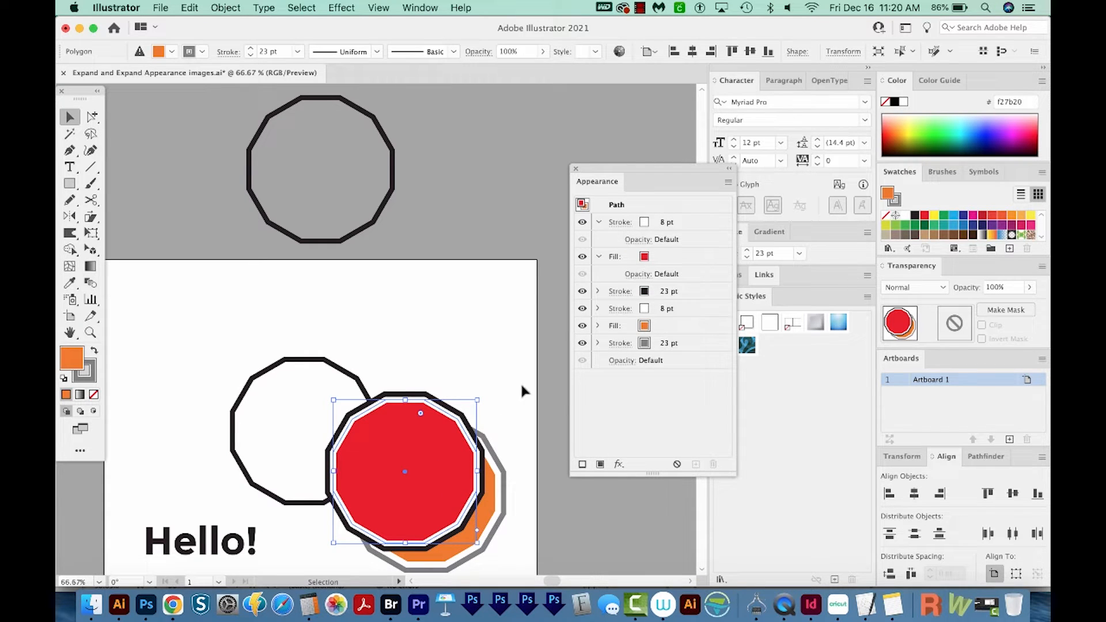
# Inspect the red polygon's path in Outline view and go through its stacked strokes and fills one by one in Preview
pyautogui.press('super+y')
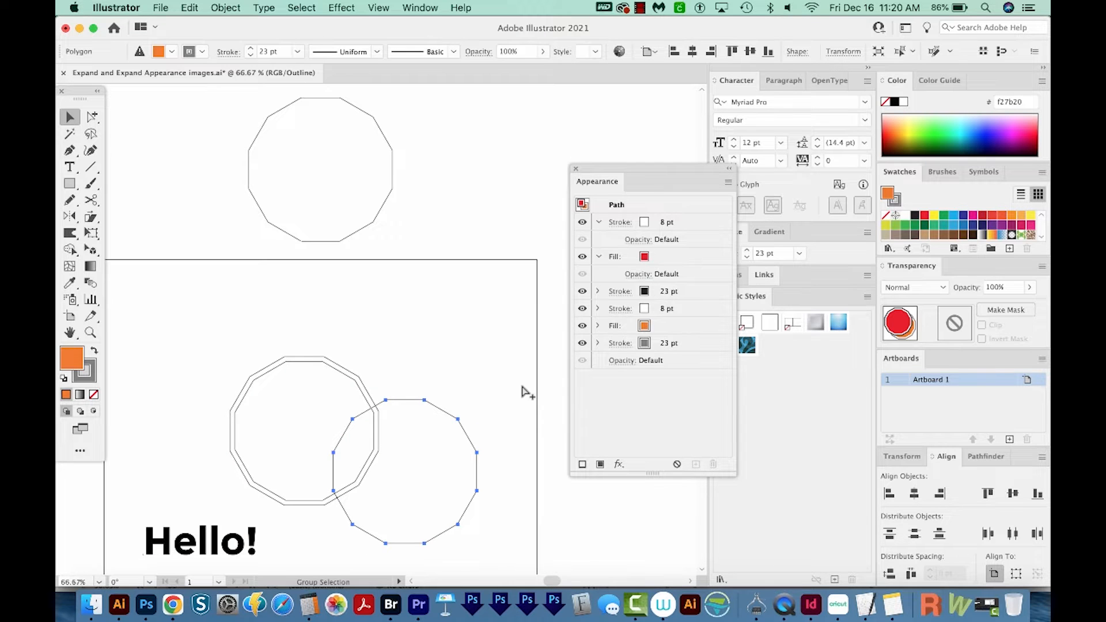
pyautogui.press('super+y')
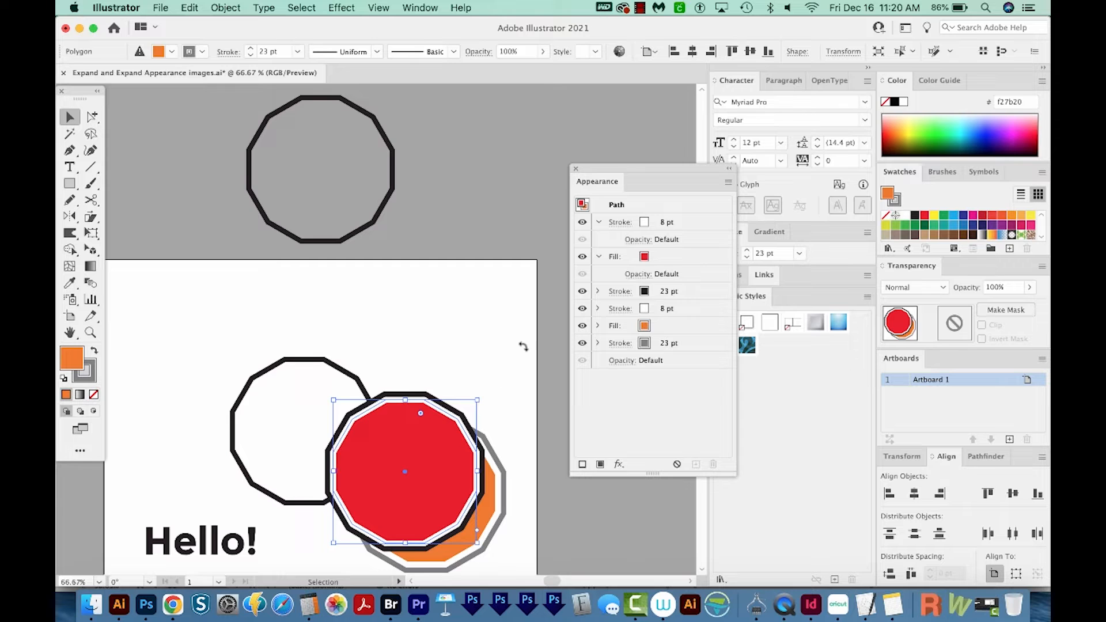
pyautogui.click(678, 228)
pyautogui.click(662, 256)
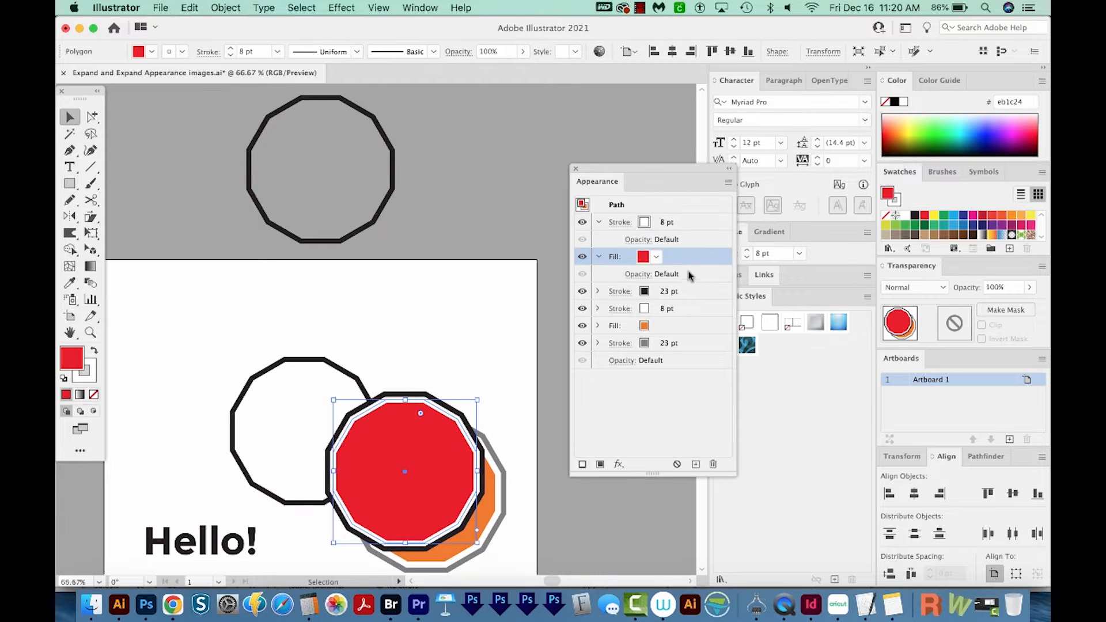
pyautogui.click(668, 293)
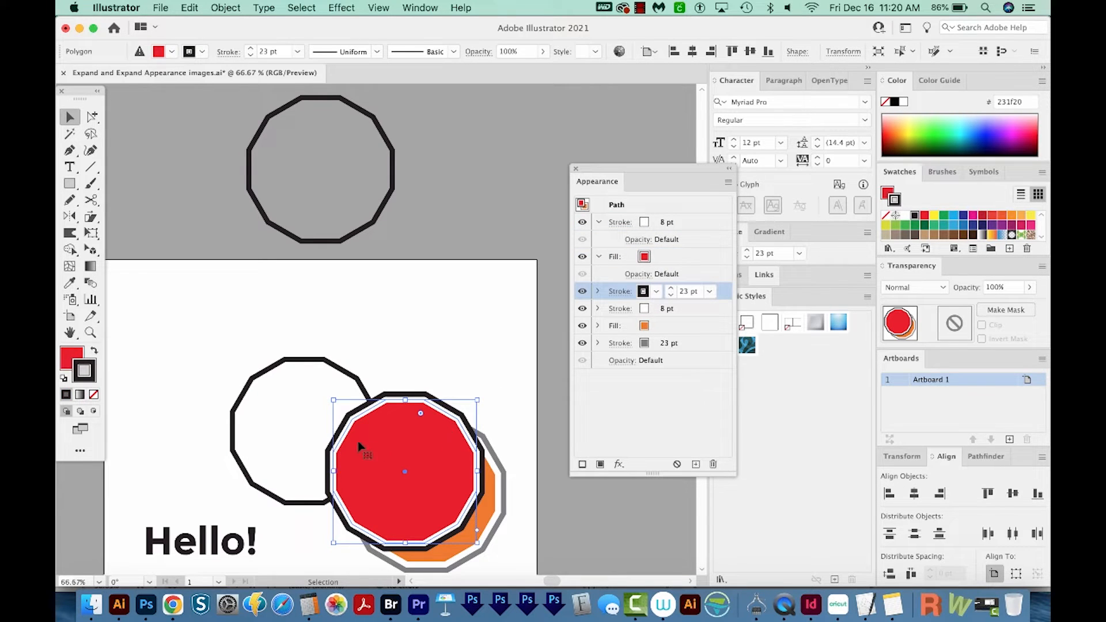
pyautogui.click(683, 311)
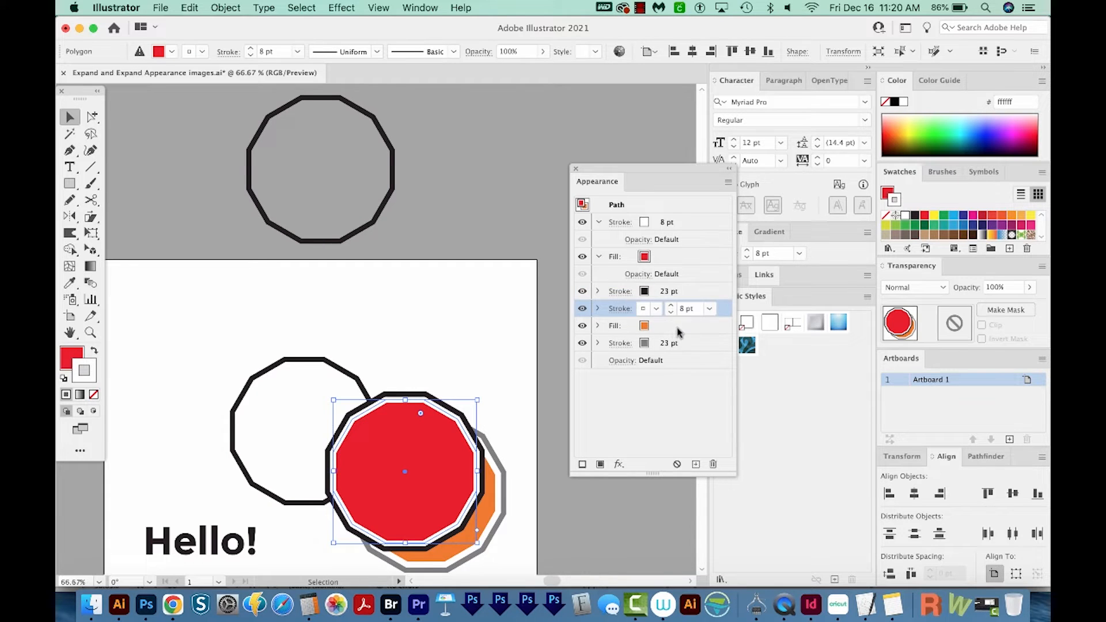
pyautogui.click(679, 329)
pyautogui.click(690, 344)
pyautogui.click(694, 325)
pyautogui.click(698, 345)
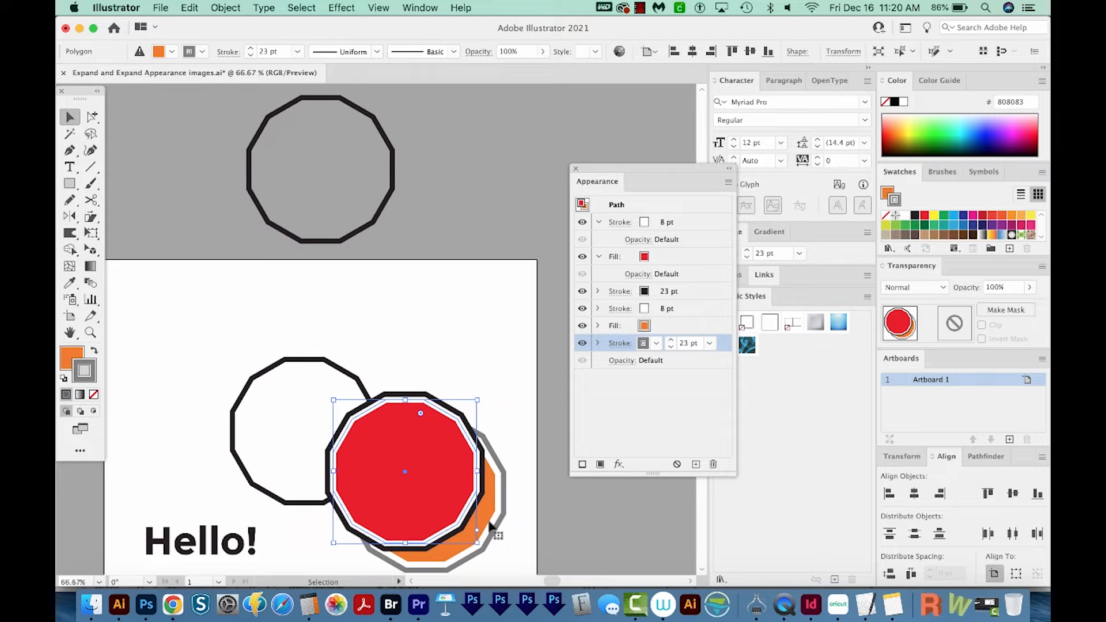
pyautogui.click(628, 310)
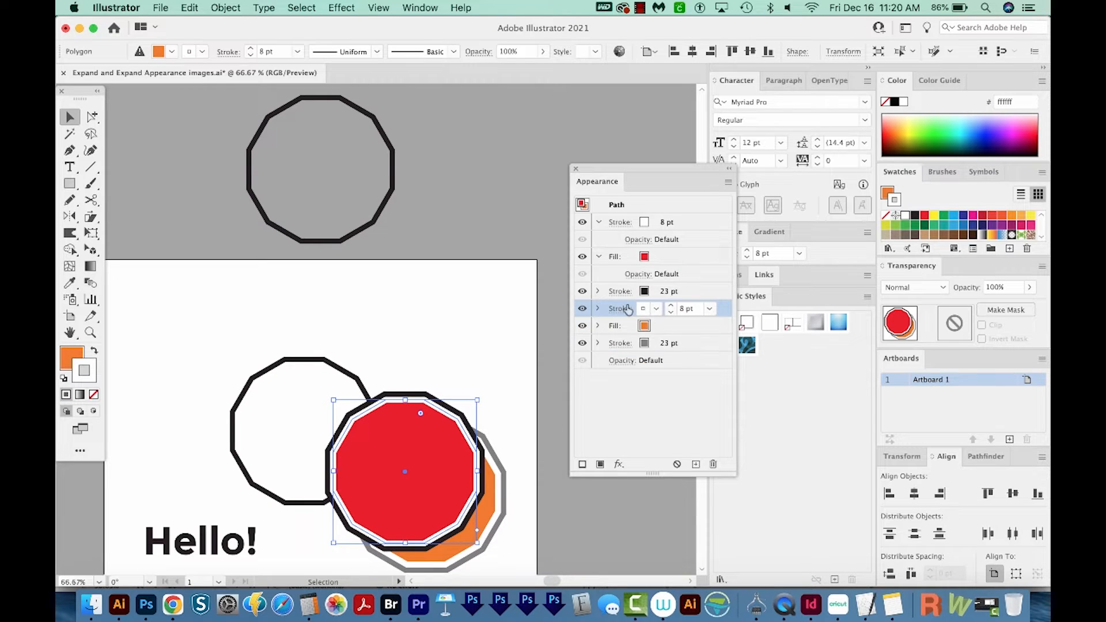
# Inspect the Transform effect settings of the lower white stroke and reveal the effects on the orange fill and the grey stroke
pyautogui.click(599, 309)
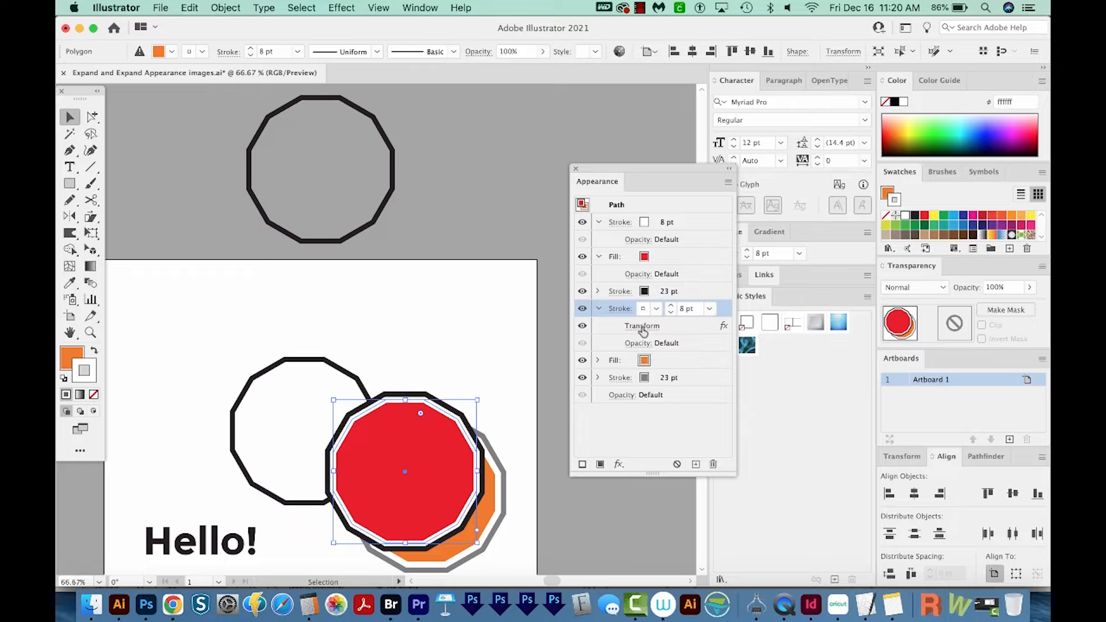
pyautogui.click(643, 326)
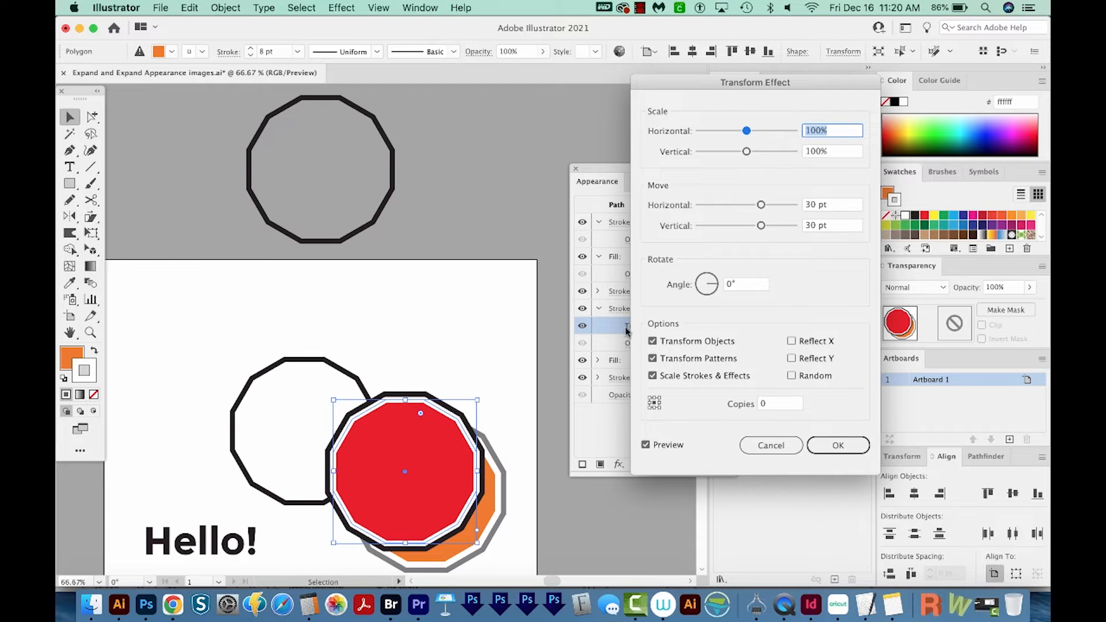
pyautogui.click(830, 205)
pyautogui.moveTo(828, 204); pyautogui.dragTo(803, 205)
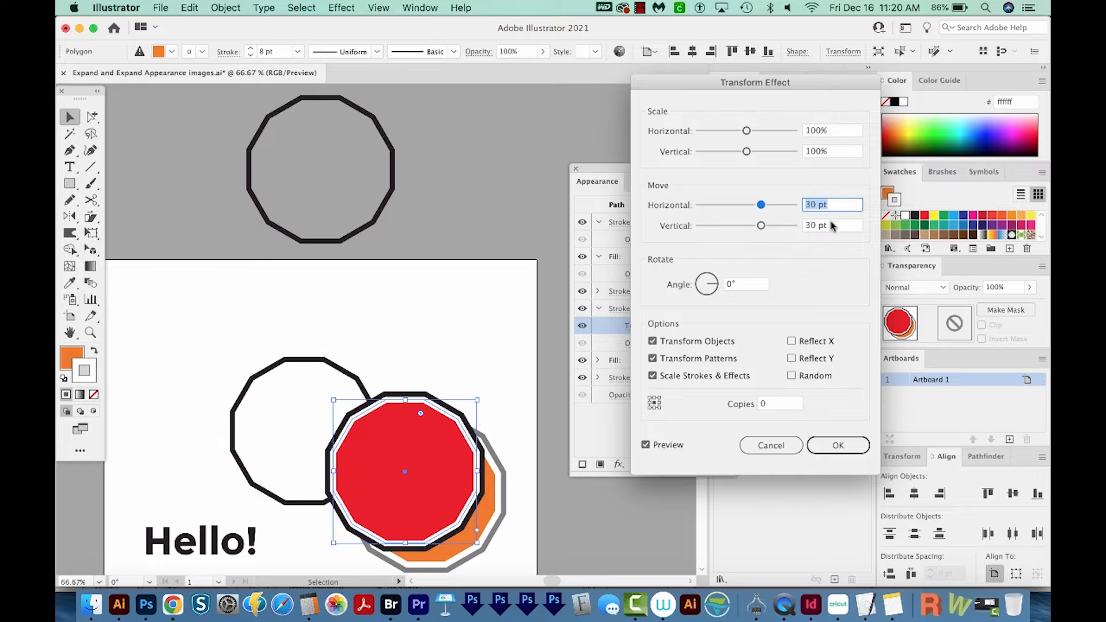
pyautogui.click(761, 443)
pyautogui.click(752, 449)
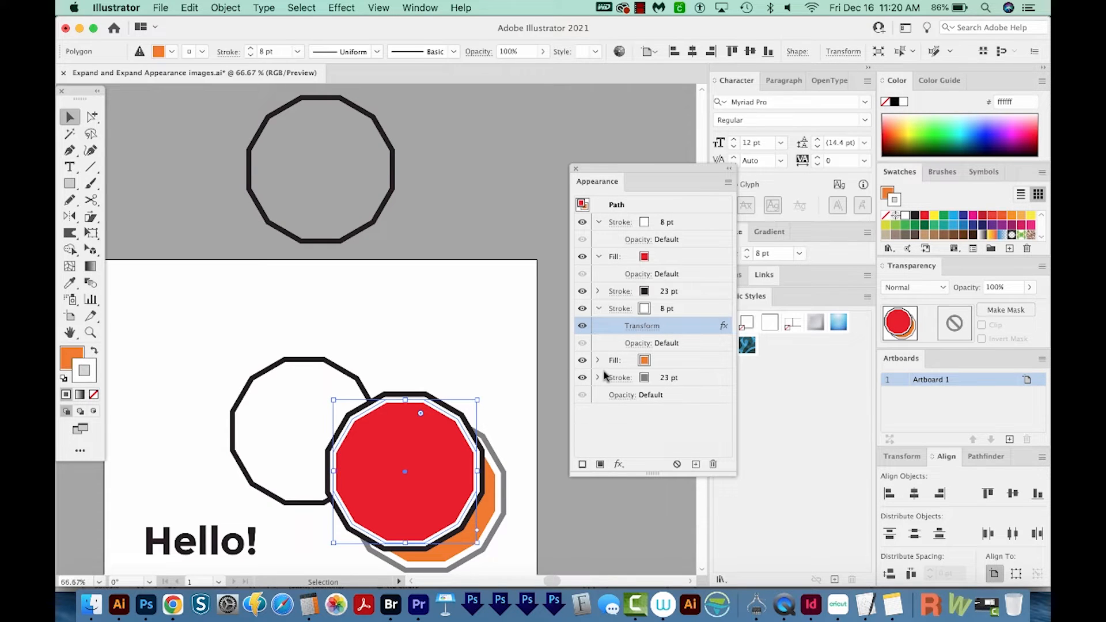
pyautogui.click(597, 360)
pyautogui.click(598, 412)
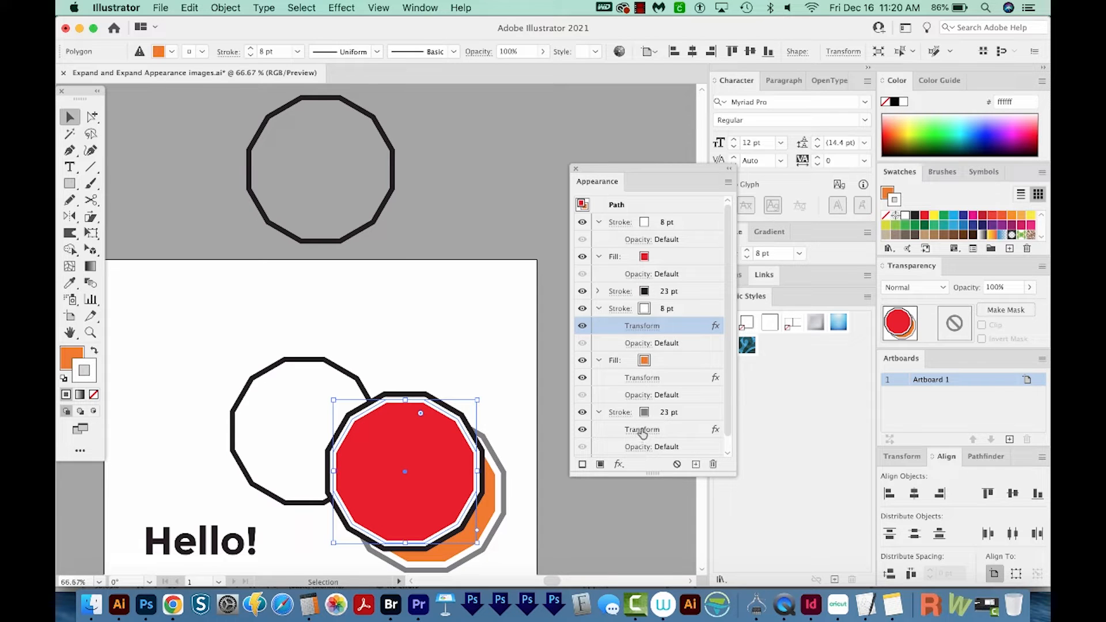
# Move the layered red polygon up and slightly right, off most of the unfilled polygon, and check its path in Outline view
pyautogui.moveTo(465, 439); pyautogui.dragTo(499, 334)
pyautogui.press('super+y')
pyautogui.press('super+y')
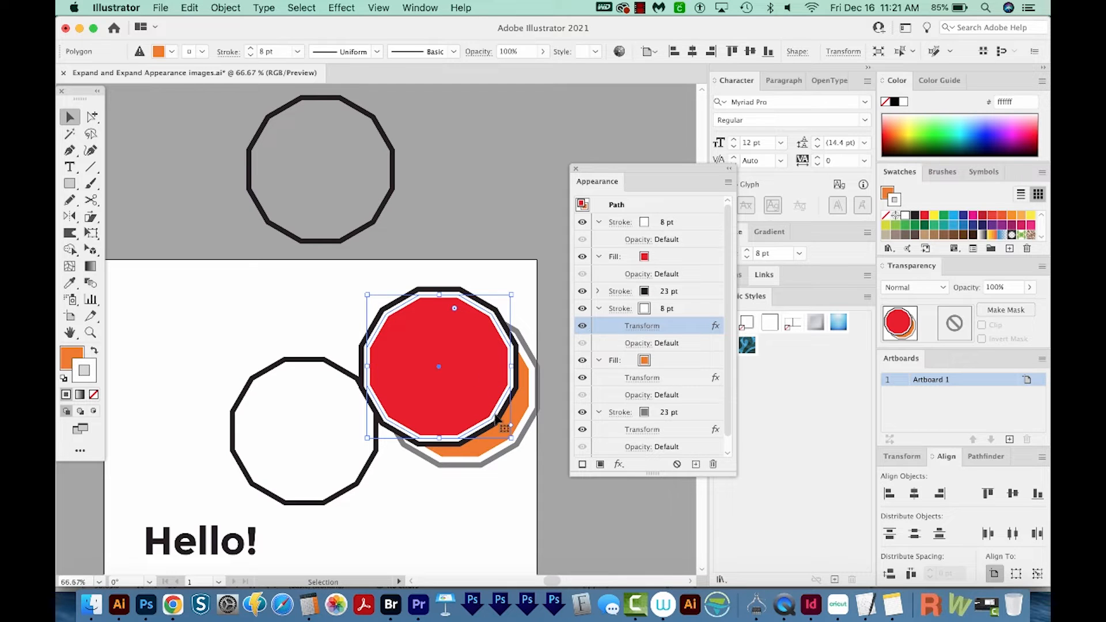
# Apply Expand Appearance to the layered red polygon and check the resulting paths in Outline view
pyautogui.click(226, 8)
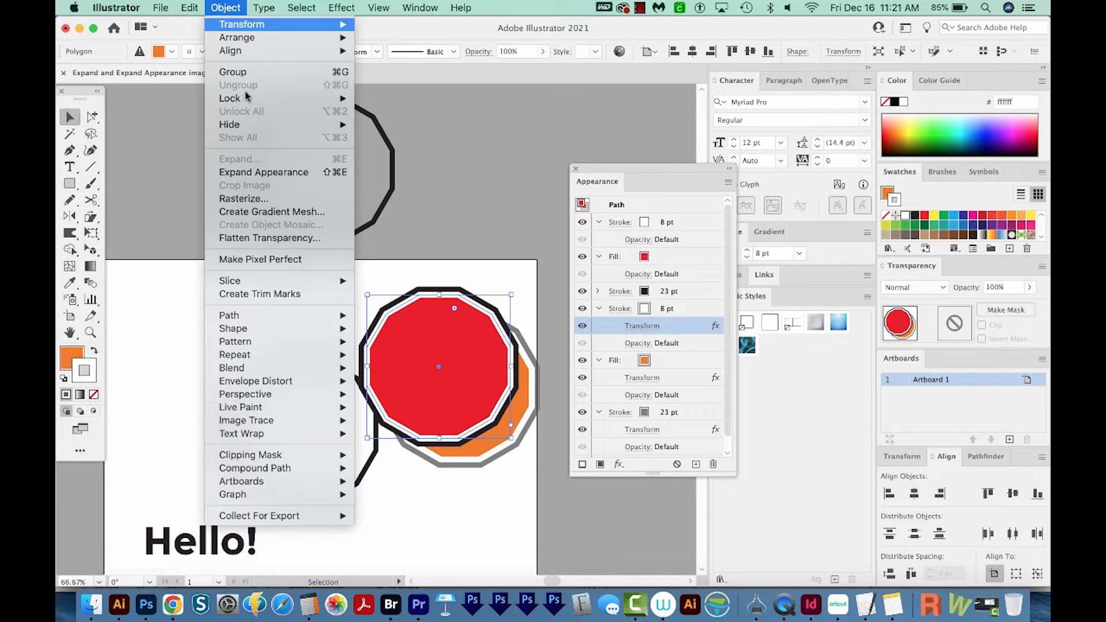
pyautogui.click(265, 172)
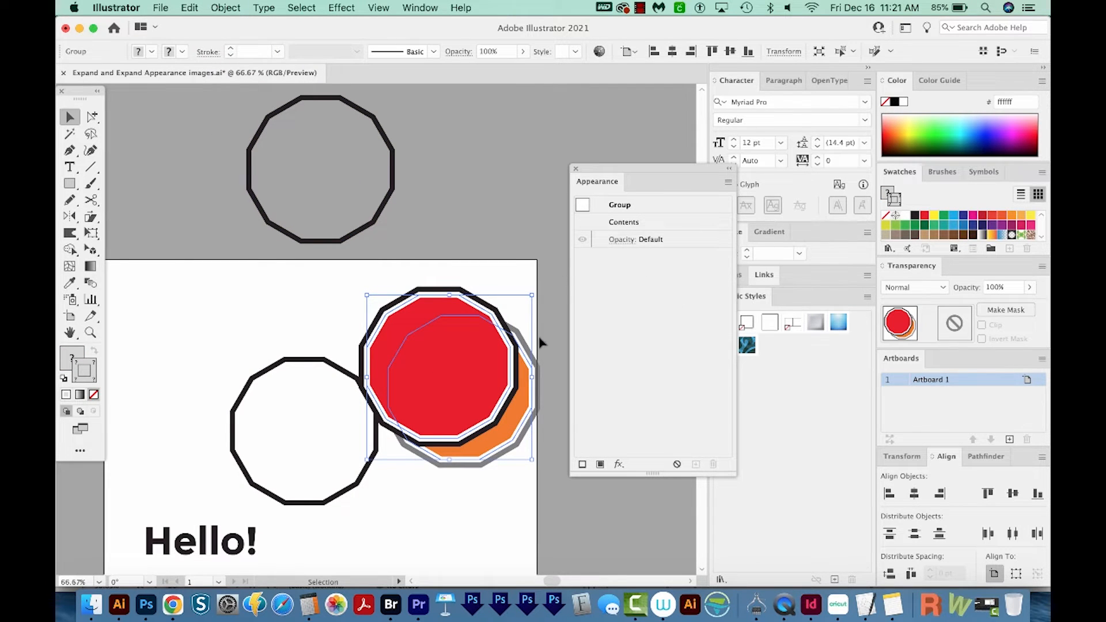
pyautogui.press('super+y')
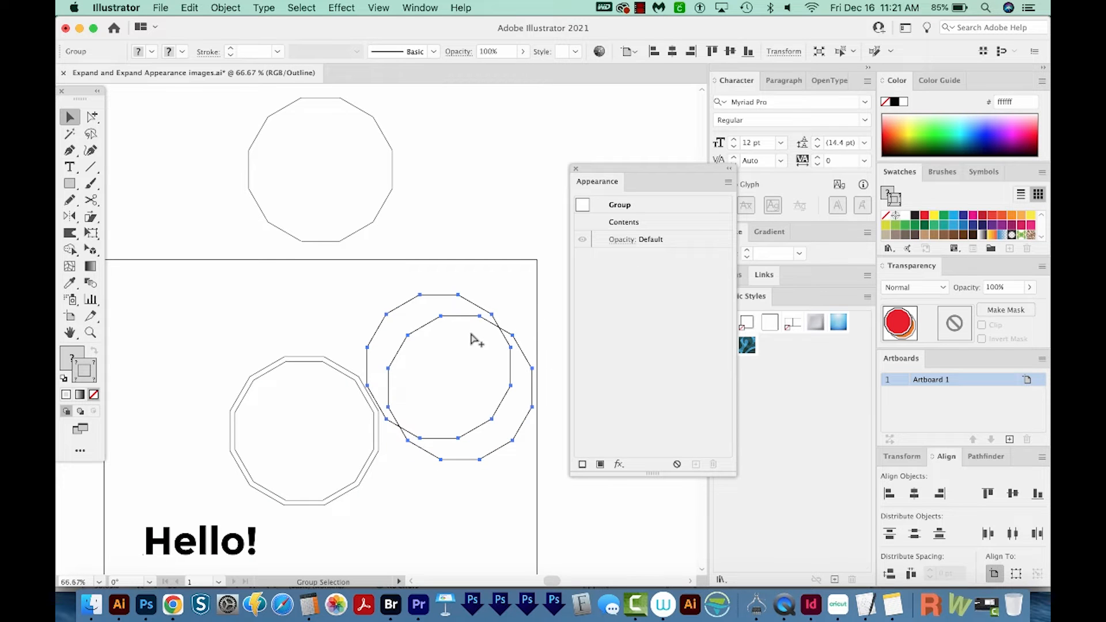
pyautogui.press('super+y')
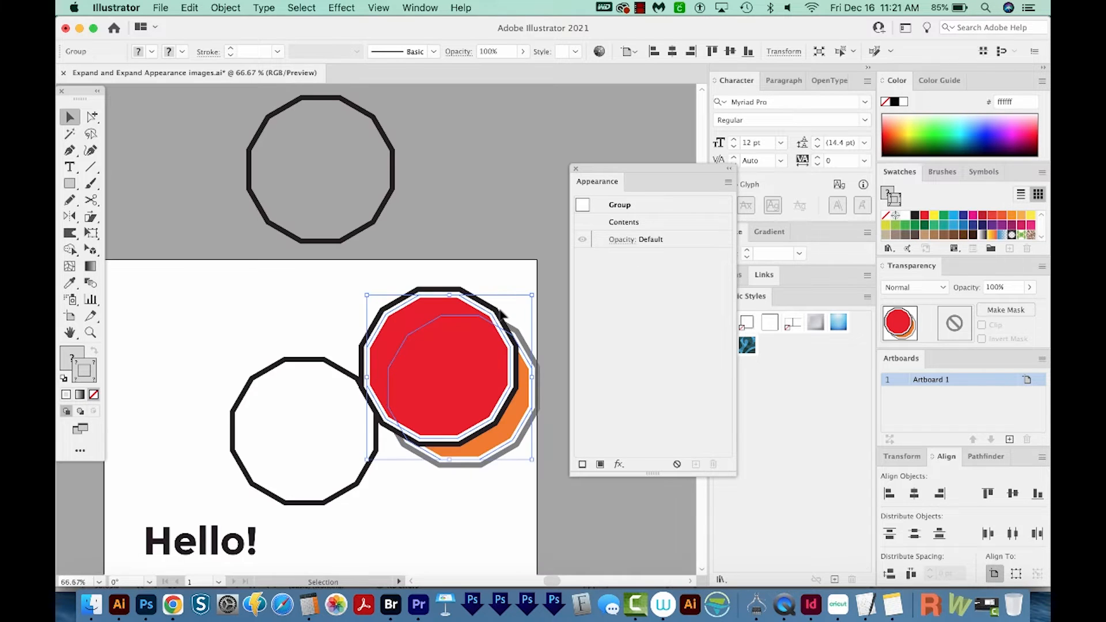
# Expand both the fill and stroke of the layered polygon group with the Expand command
pyautogui.press('z')
pyautogui.click(515, 264)
pyautogui.click(303, 455)
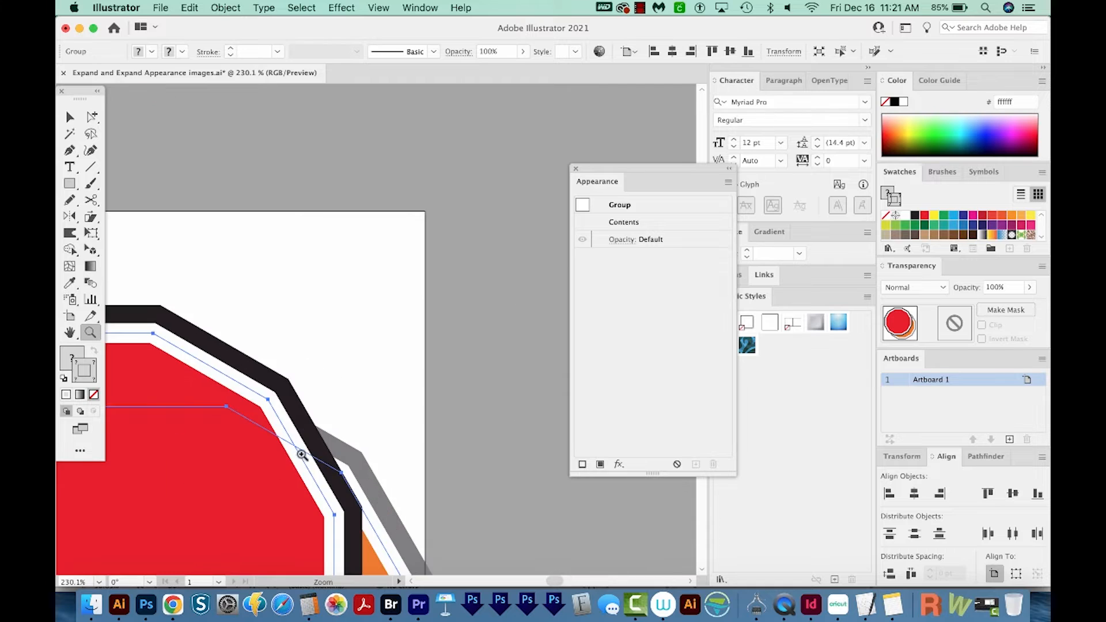
pyautogui.moveTo(294, 455); pyautogui.dragTo(387, 261)
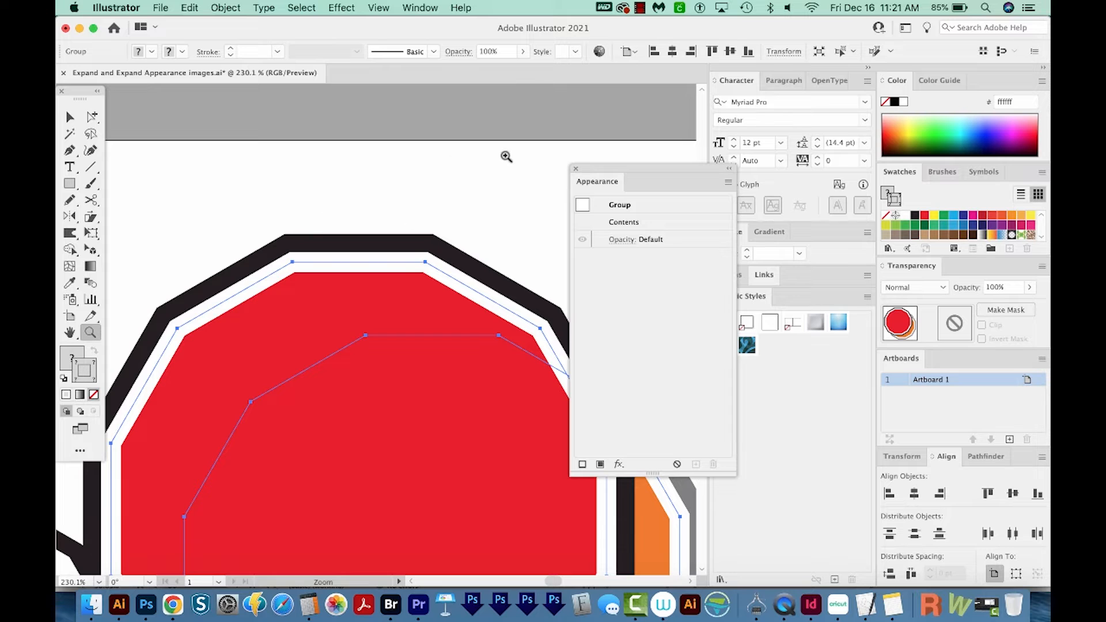
pyautogui.click(233, 11)
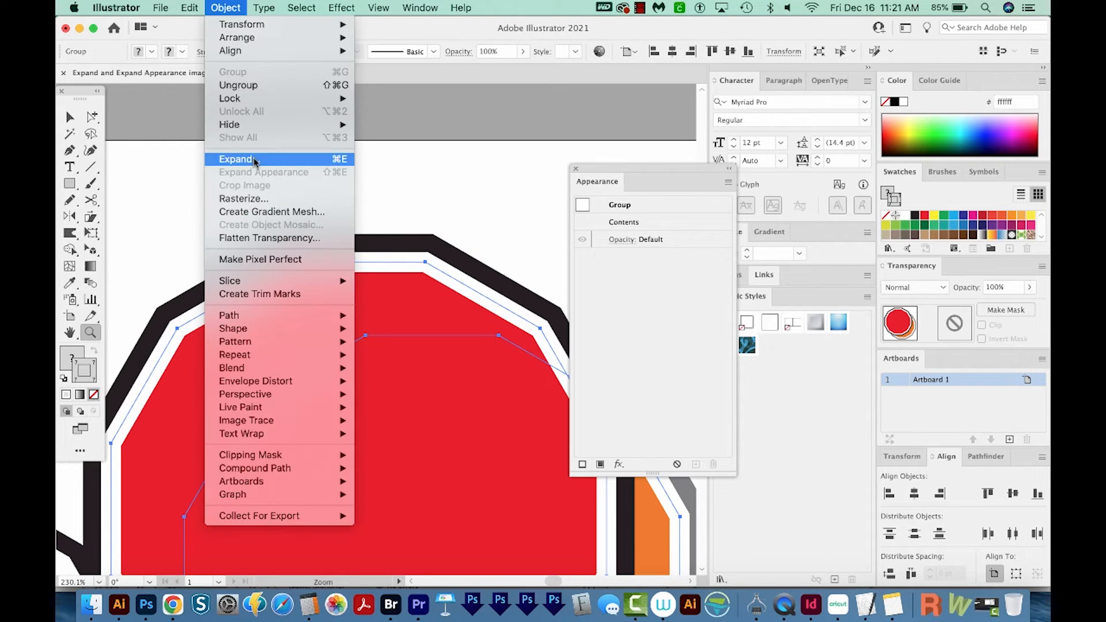
pyautogui.click(254, 158)
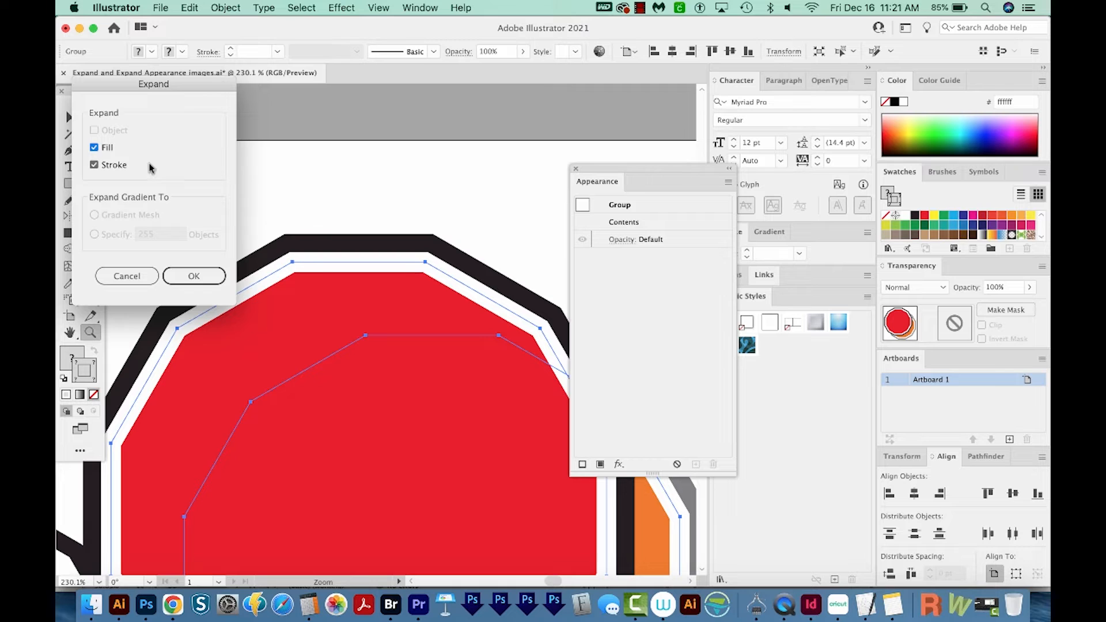
pyautogui.click(194, 276)
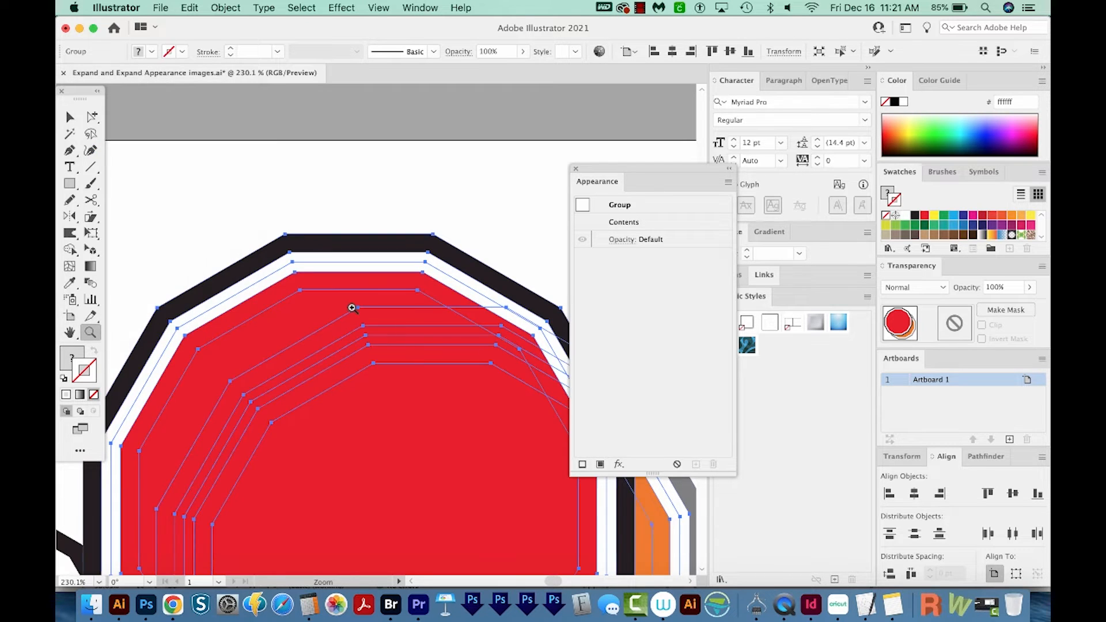
# Examine the expanded polygon's nested shapes up close and at full view, and check which Object commands apply to the group
pyautogui.moveTo(383, 319); pyautogui.dragTo(276, 236)
pyautogui.moveTo(355, 343); pyautogui.dragTo(457, 345)
pyautogui.press('super+minus')
pyautogui.press('super+minus')
pyautogui.press('super+minus')
pyautogui.press('super+minus')
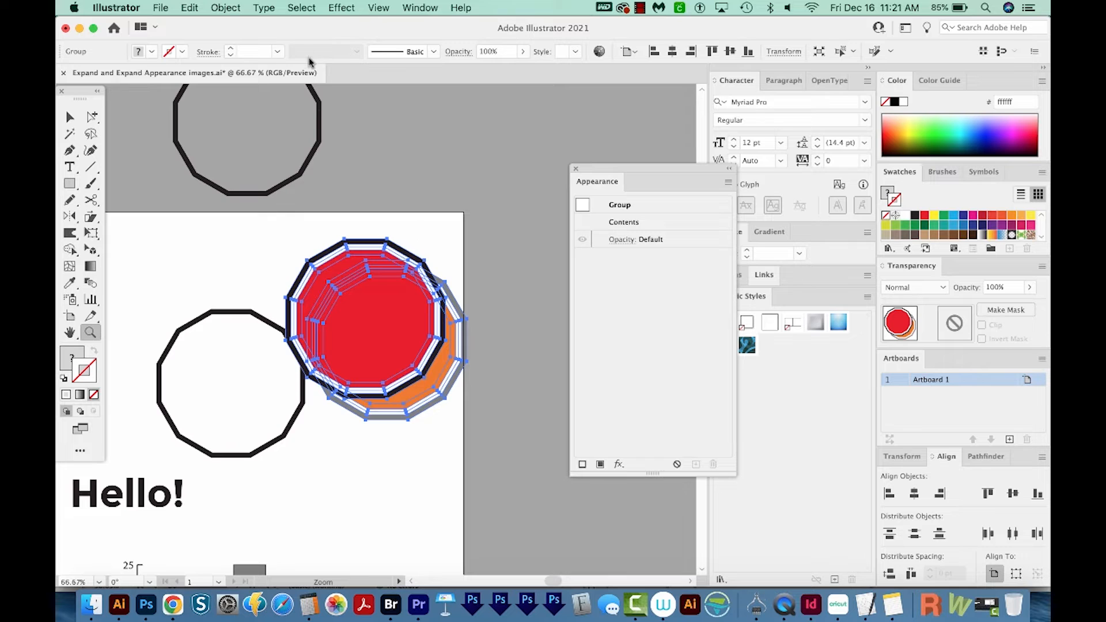
pyautogui.click(225, 8)
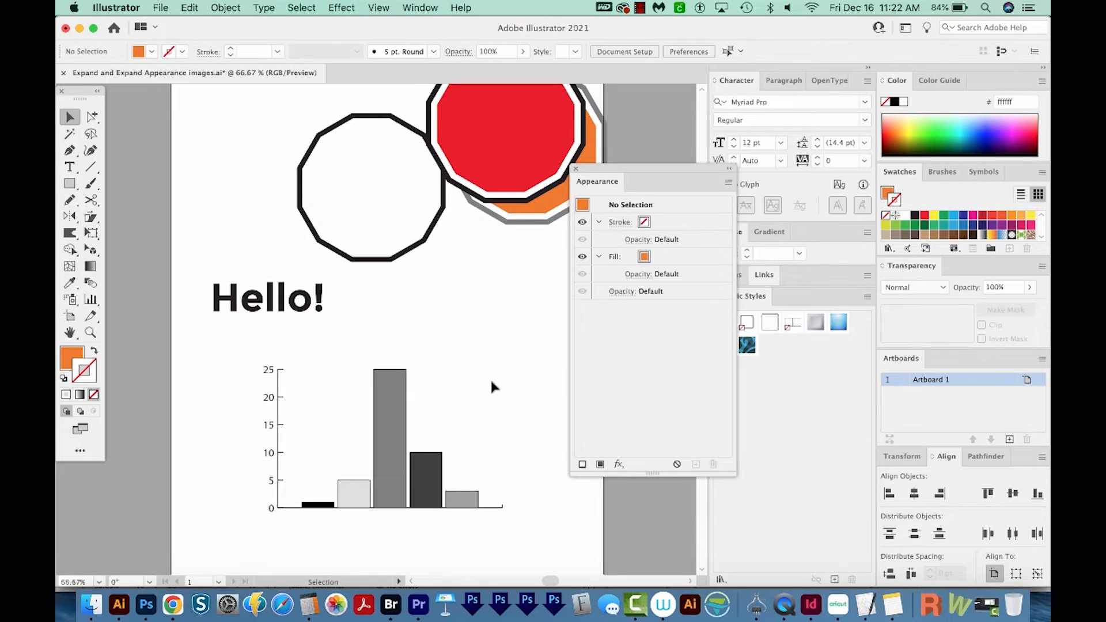
# Open the bar graph's data, set the third value to 30, apply the change and close the data window
pyautogui.hscroll(4, 392, 438)
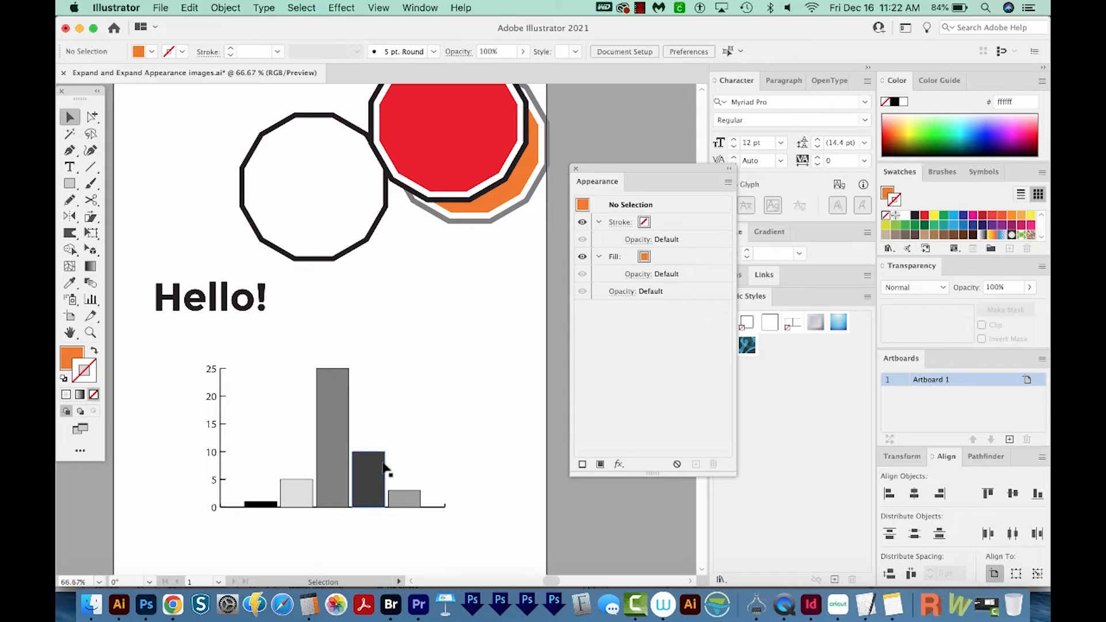
pyautogui.click(334, 442)
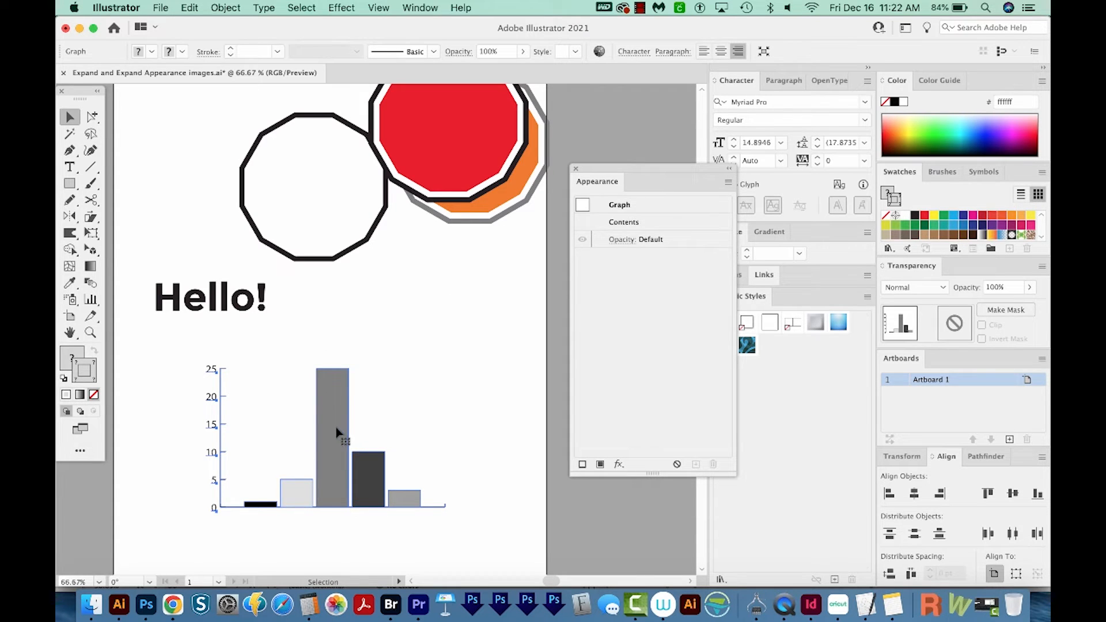
pyautogui.click(225, 8)
pyautogui.moveTo(334, 494)
pyautogui.click(391, 512)
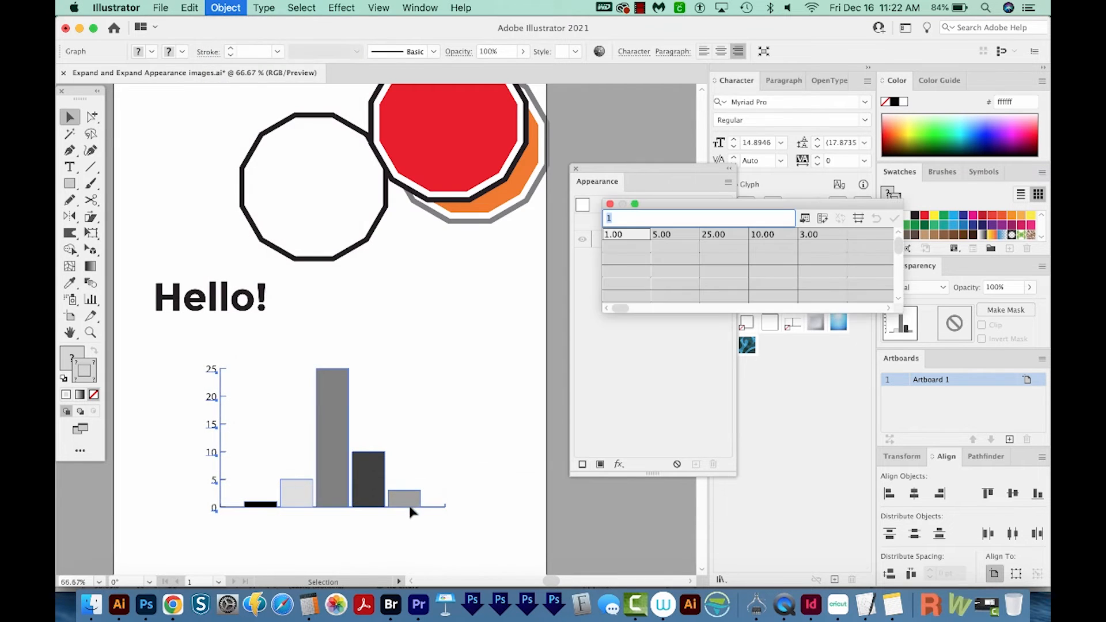
pyautogui.moveTo(634, 198); pyautogui.dragTo(367, 179)
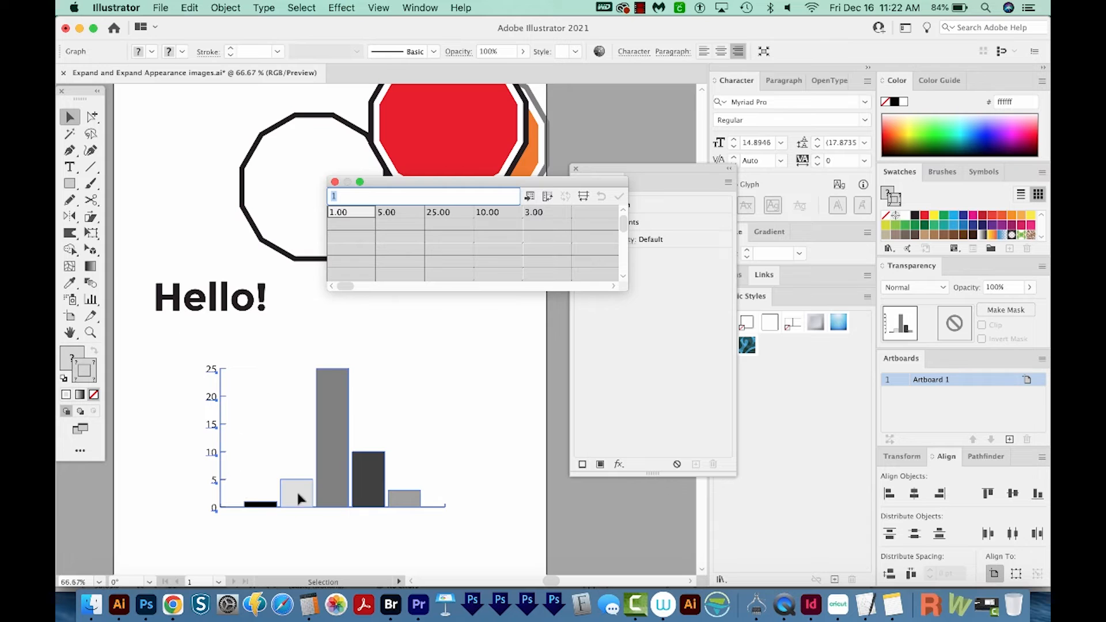
pyautogui.click(442, 212)
pyautogui.write('30')
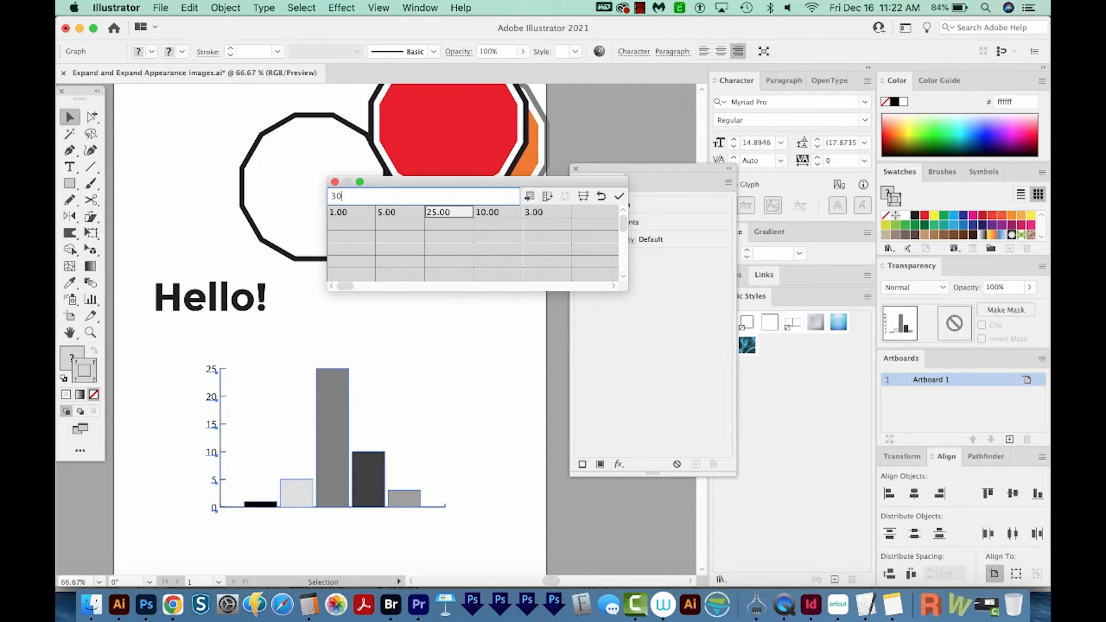
pyautogui.click(619, 197)
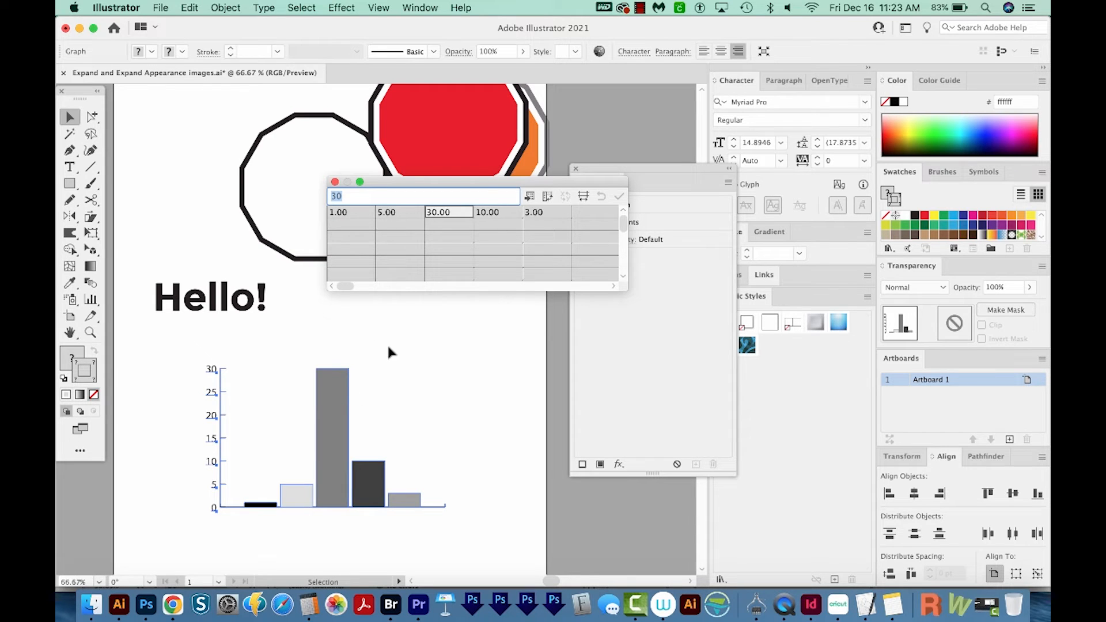
pyautogui.click(335, 182)
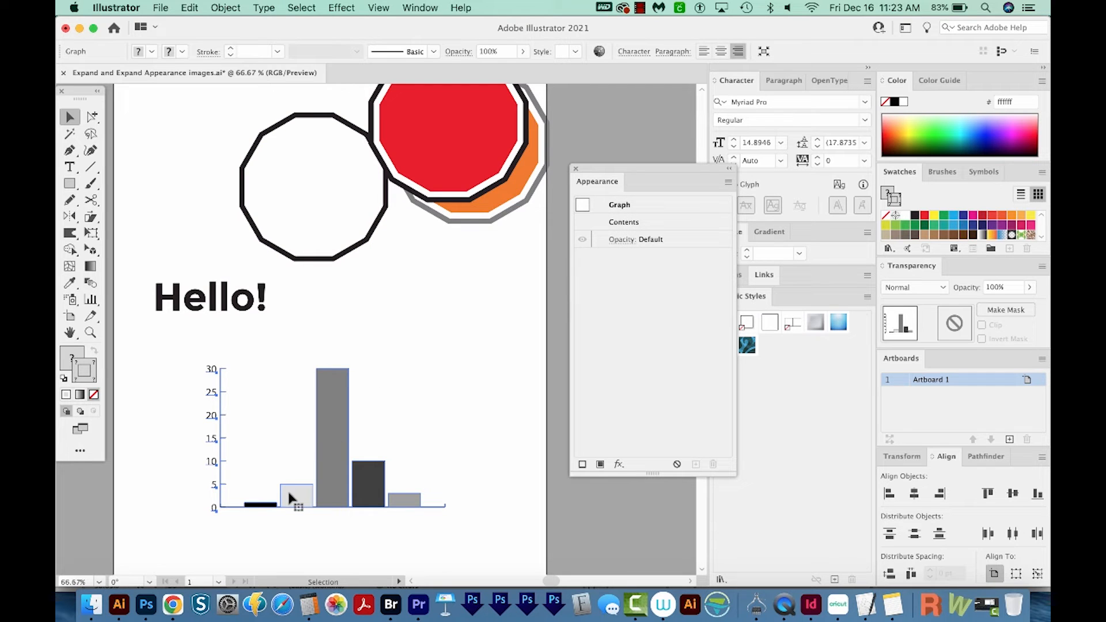
# Duplicate the bar graph onto the area beside the artboard and ungroup the original graph, accepting the loss of its graph data
pyautogui.moveTo(295, 496); pyautogui.dragTo(657, 509)
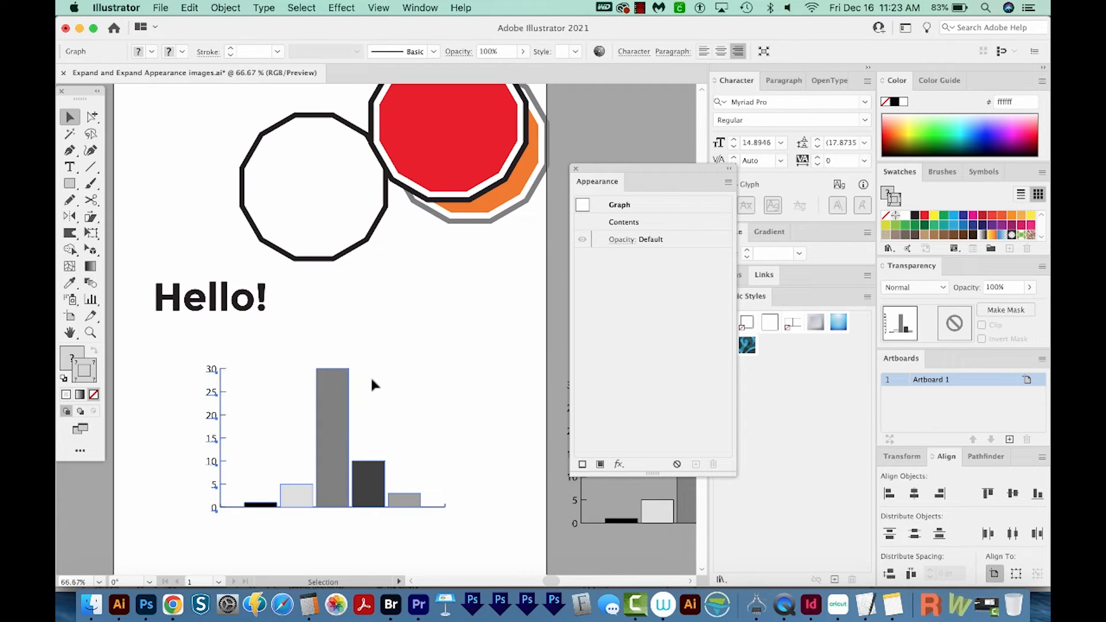
pyautogui.press('super+shift+g')
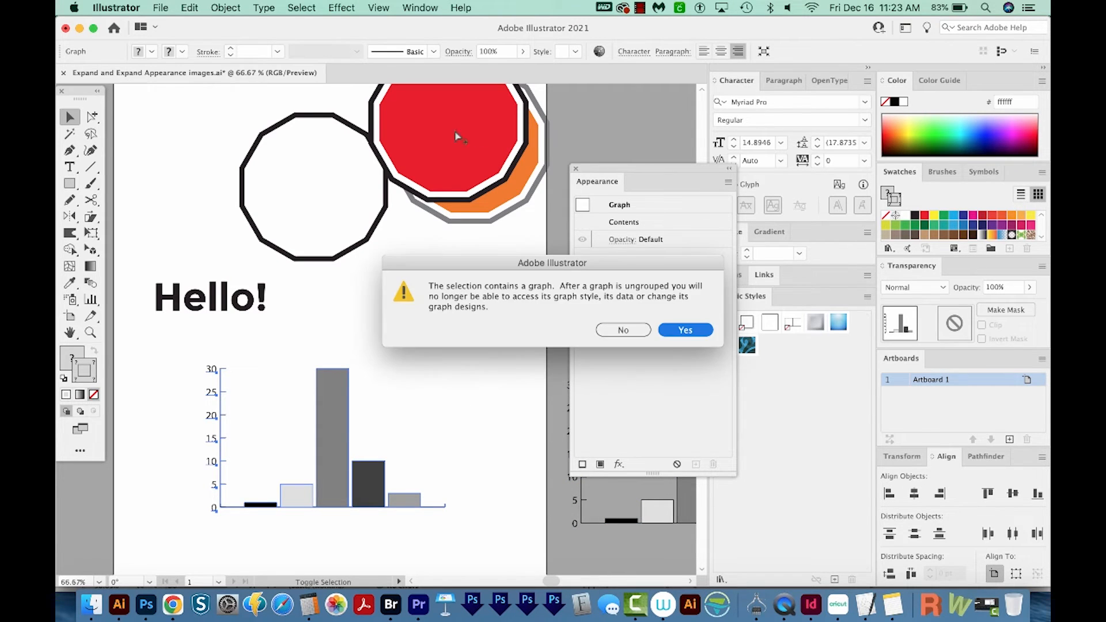
pyautogui.click(693, 330)
pyautogui.click(226, 8)
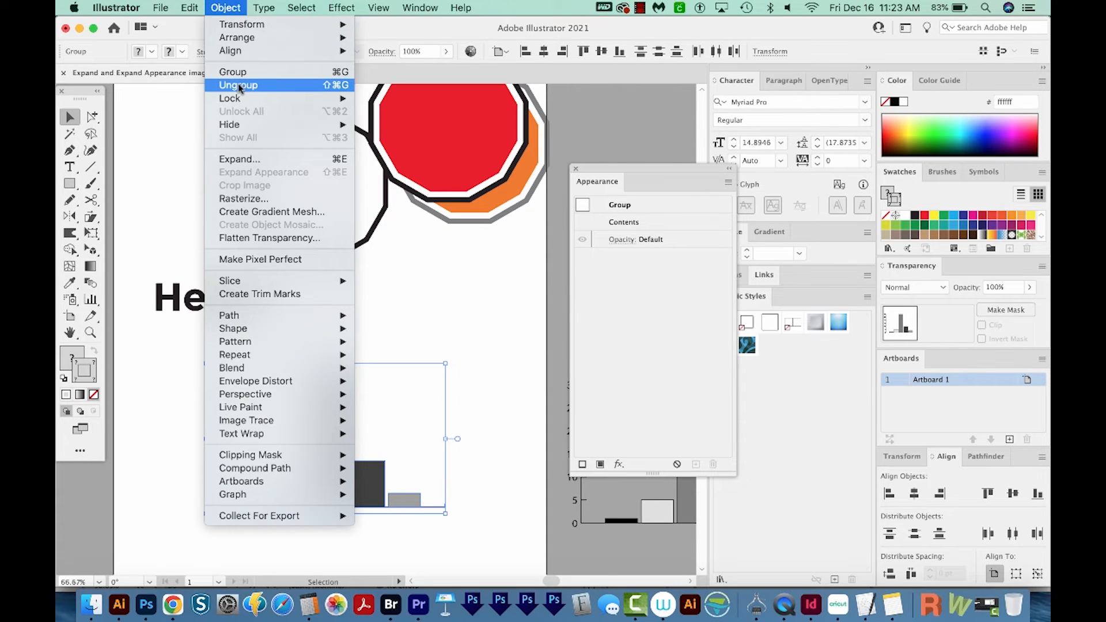
pyautogui.click(157, 173)
# Try Free Transform on the ungrouped graph, undo the change, and compare it with the still-editable graph copy beside the artboard
pyautogui.press('e')
pyautogui.moveTo(470, 352); pyautogui.dragTo(477, 427)
pyautogui.press('super+z')
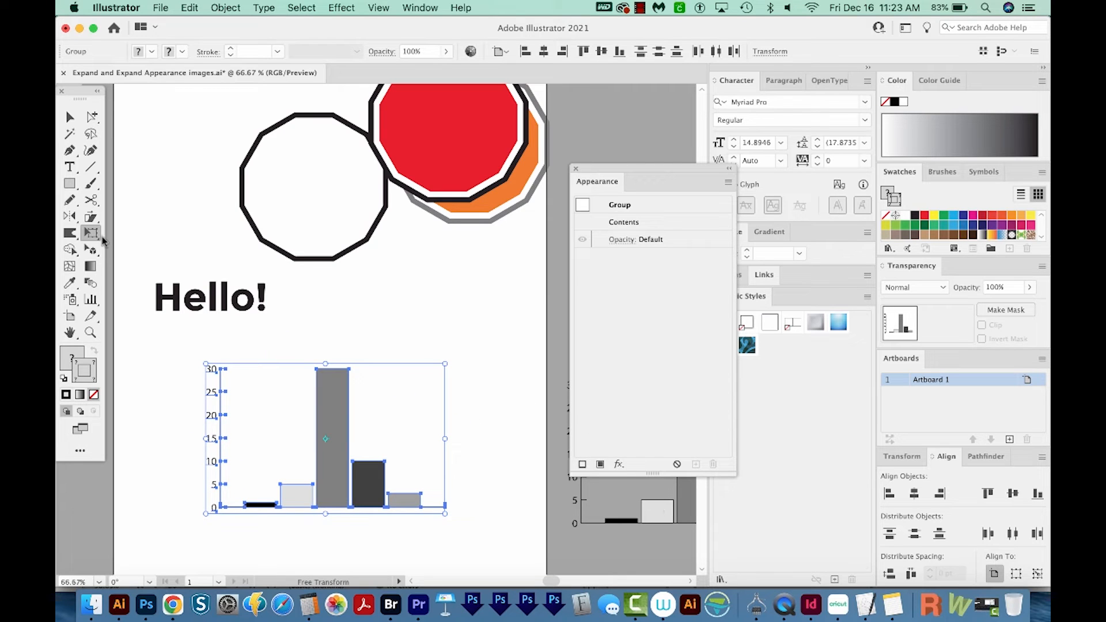
pyautogui.press('space')
pyautogui.moveTo(460, 435); pyautogui.dragTo(314, 417)
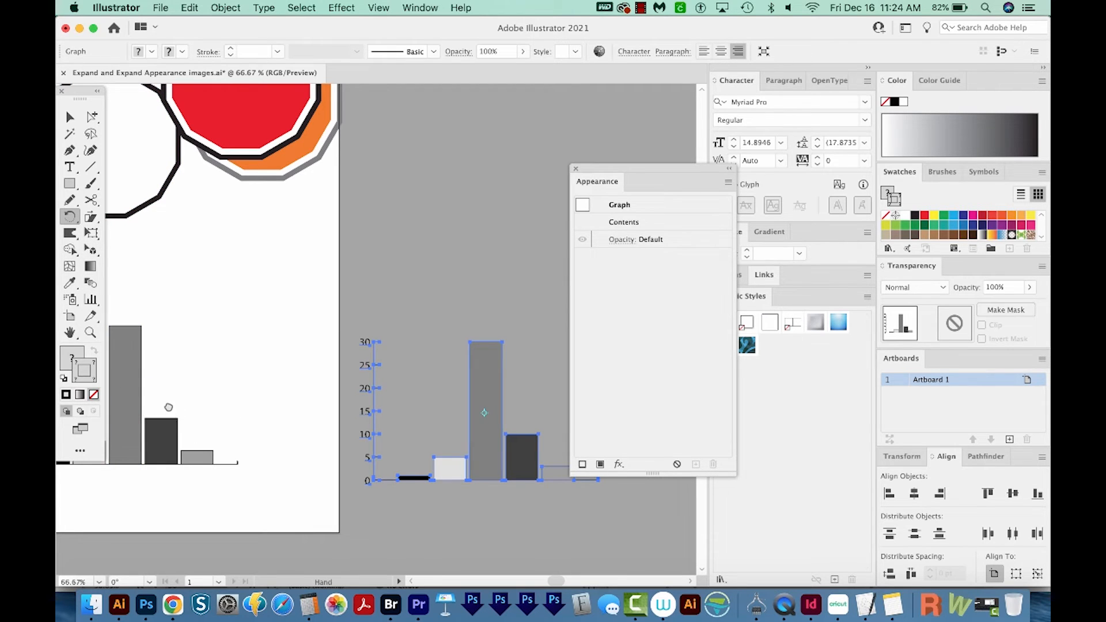
pyautogui.moveTo(168, 405); pyautogui.dragTo(320, 392)
# Convert the "Hello!" text to outlines, inspect the letter paths in Outline view, and undo the conversion
pyautogui.press('v')
pyautogui.moveTo(247, 276); pyautogui.dragTo(365, 266)
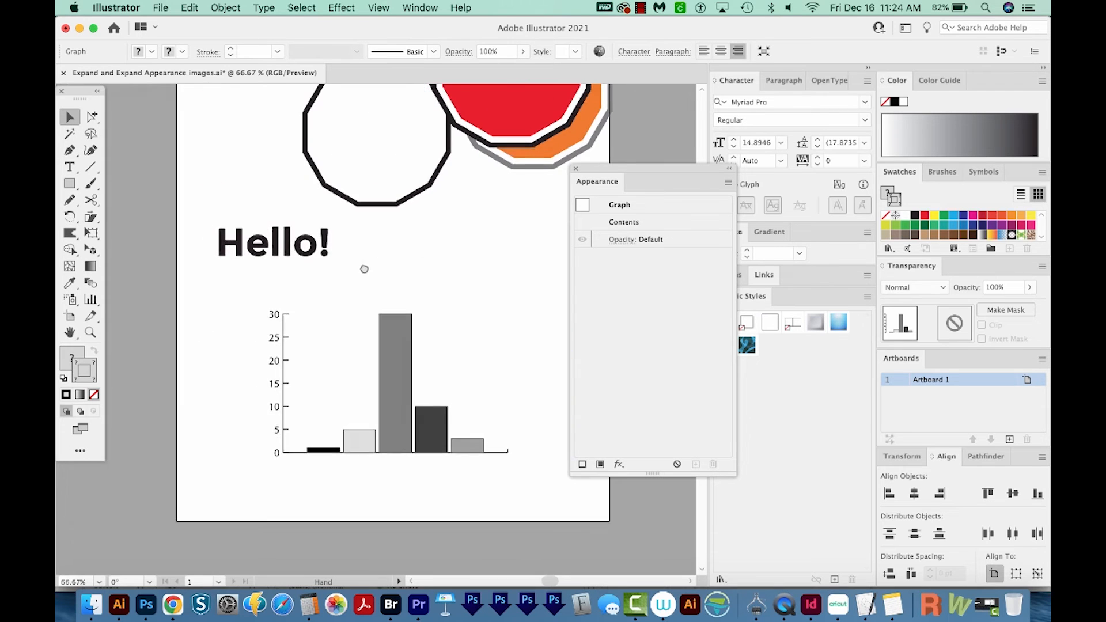
pyautogui.click(269, 262)
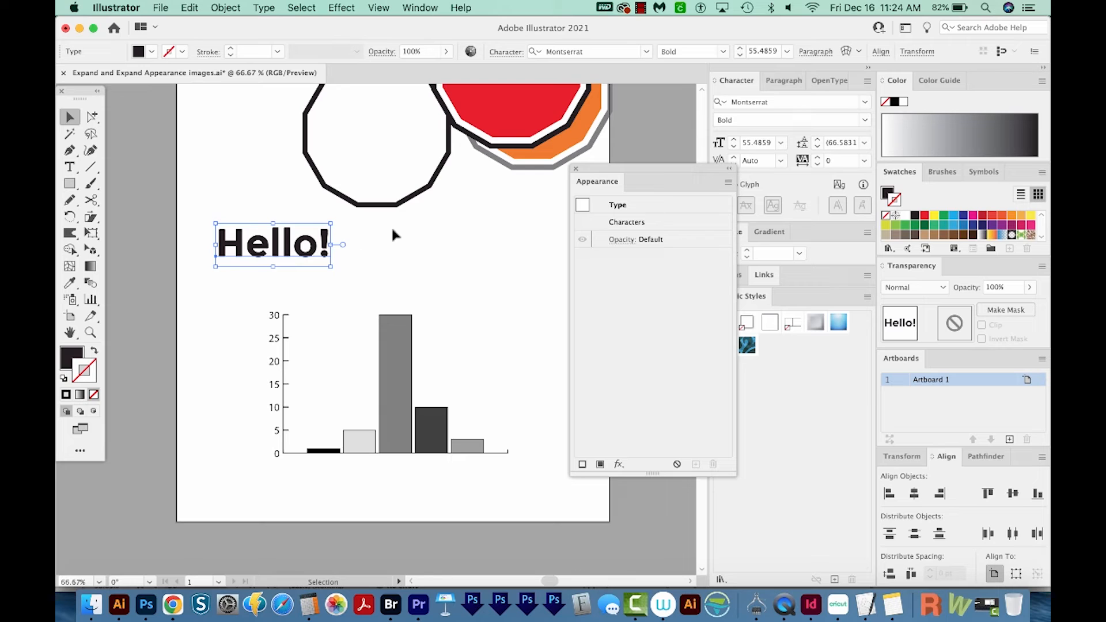
pyautogui.click(262, 8)
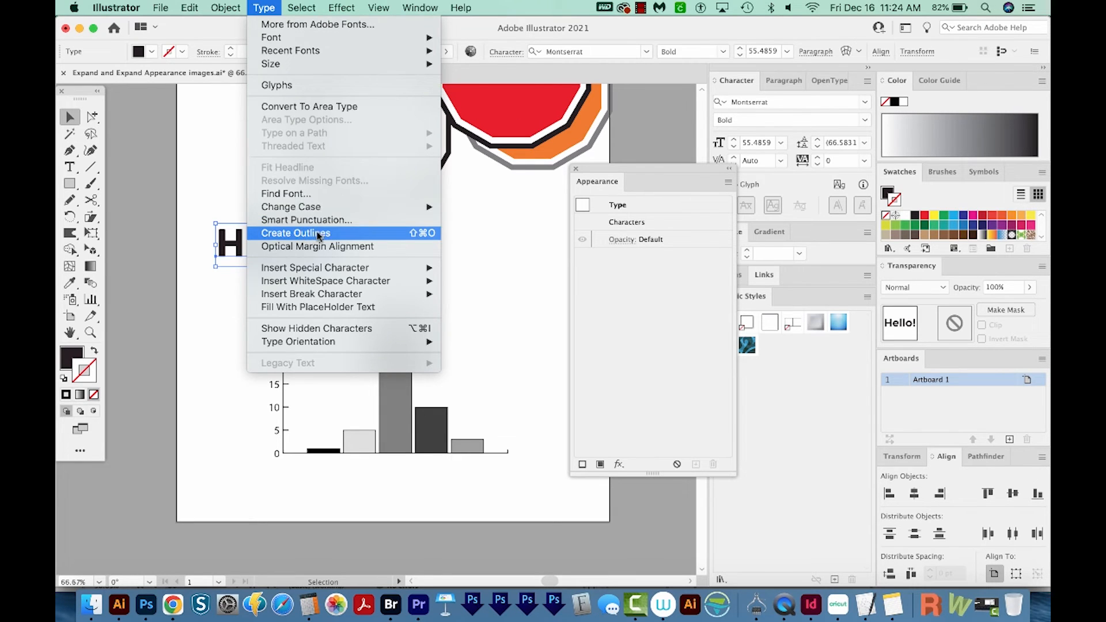
pyautogui.click(318, 235)
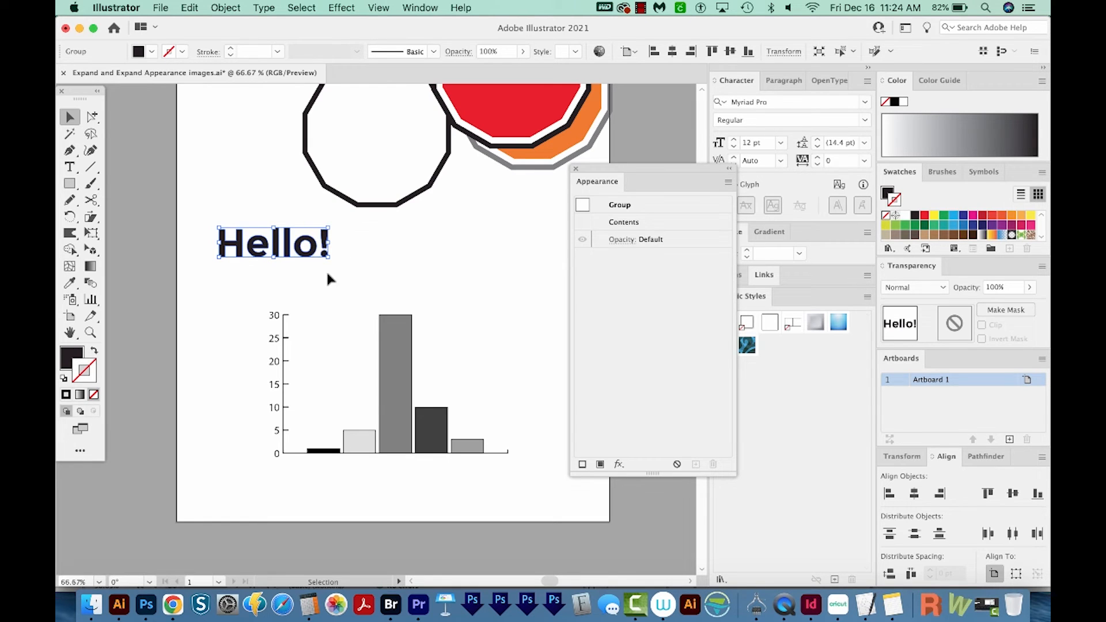
pyautogui.press('super+y')
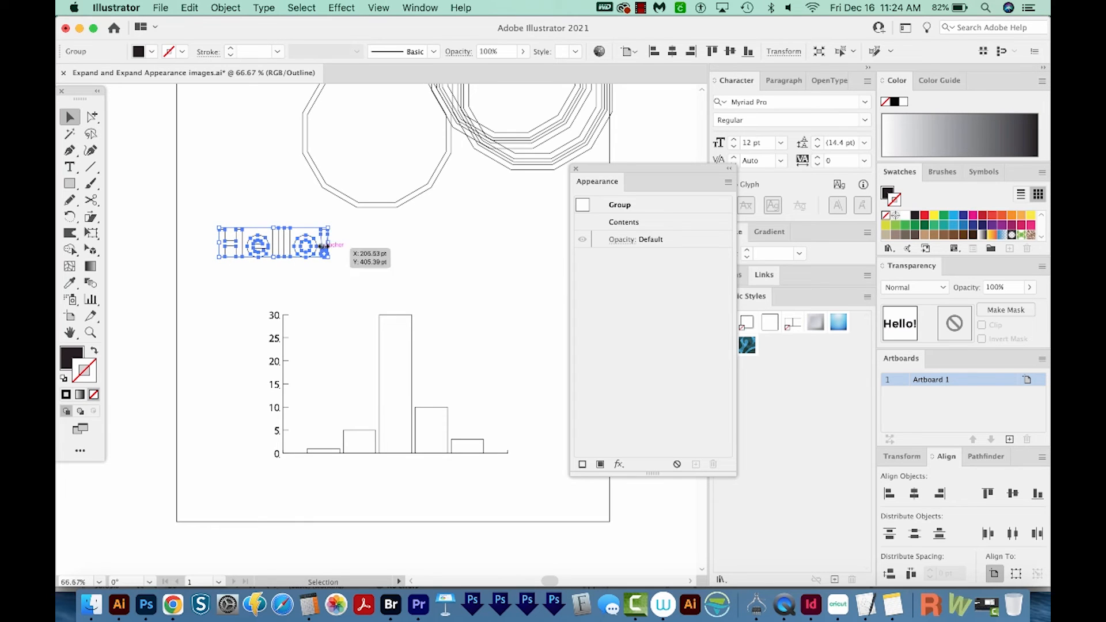
pyautogui.press('super+z')
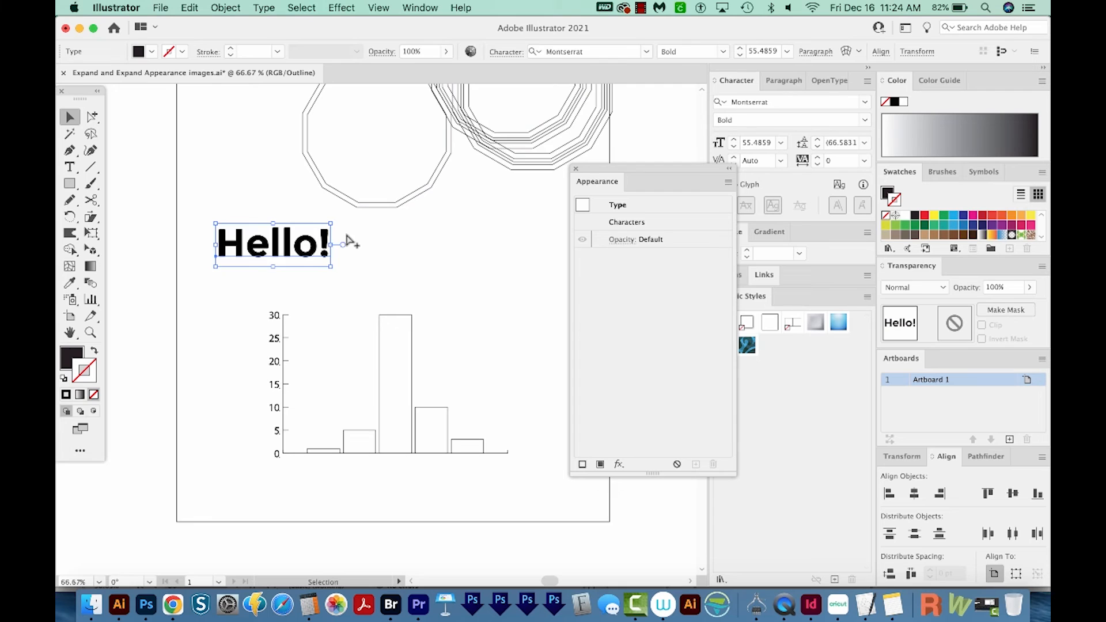
# Duplicate the "Hello!" text onto the area beside the artboard and convert the original on the artboard to outlines
pyautogui.press('super+y')
pyautogui.moveTo(273, 266); pyautogui.dragTo(217, 264)
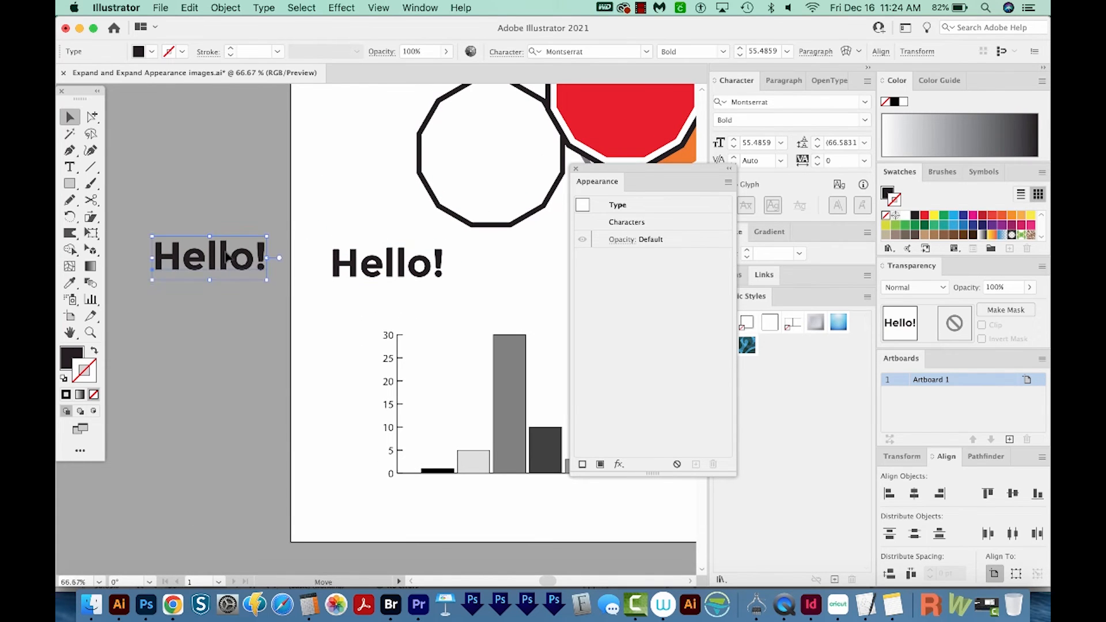
pyautogui.click(414, 277)
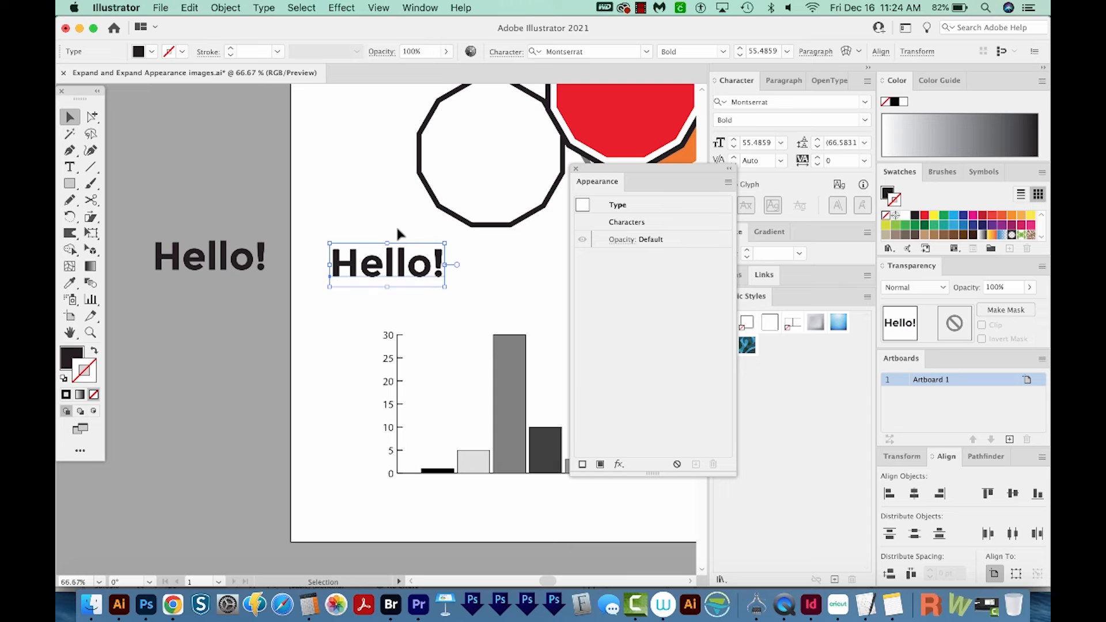
pyautogui.press('super+g')
pyautogui.press('super+shift+b')
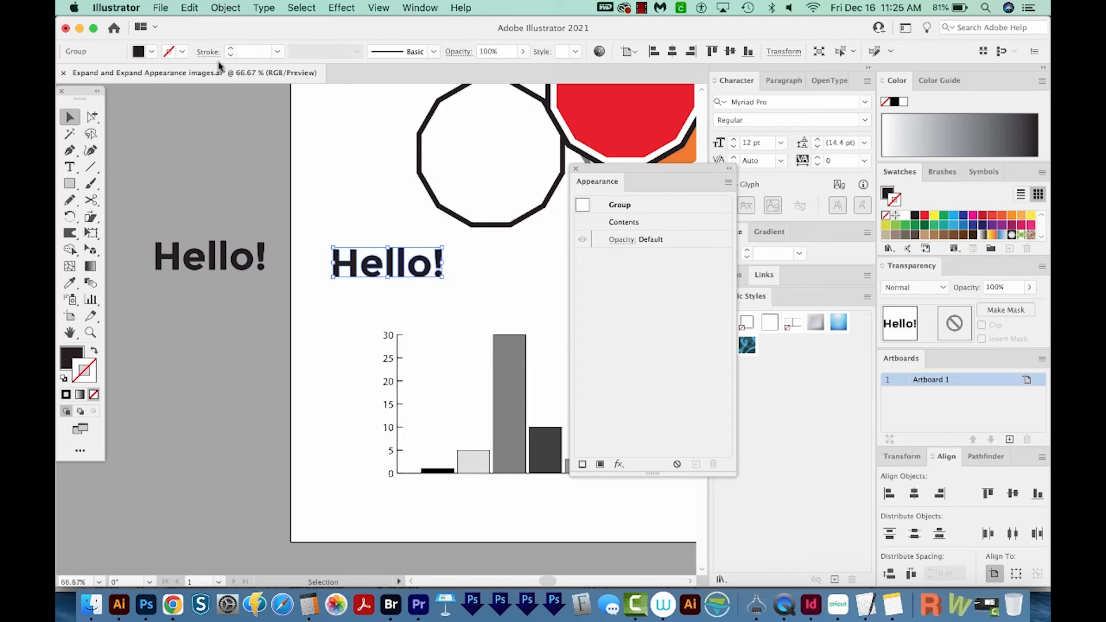
# Expand the live "Hello!" copy beside the artboard with Object and Fill enabled, and undo the expansion
pyautogui.click(201, 248)
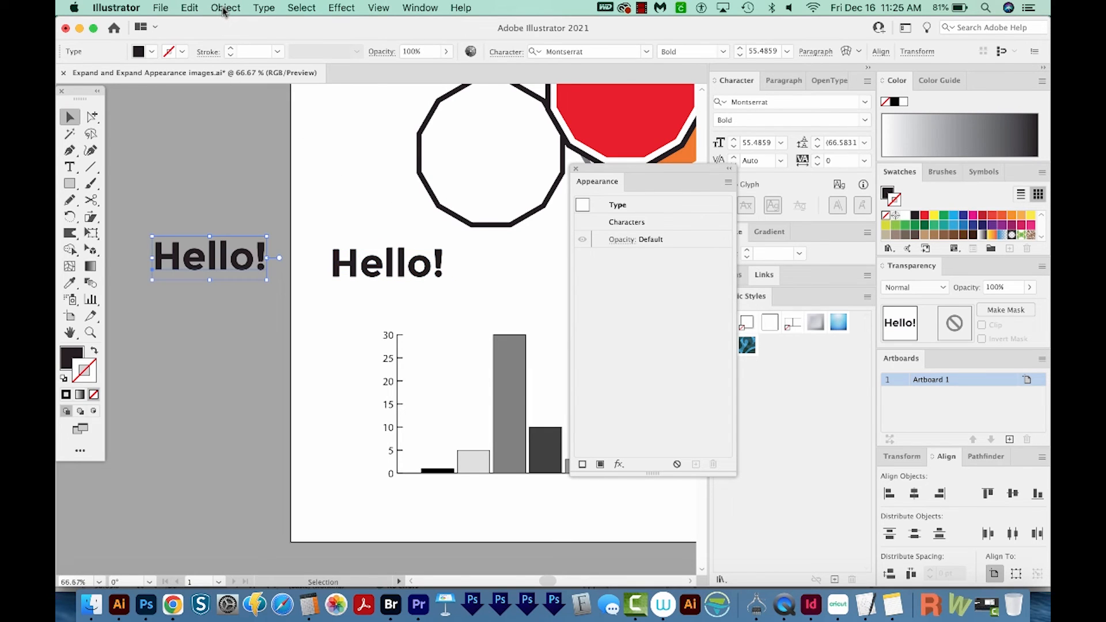
pyautogui.click(225, 8)
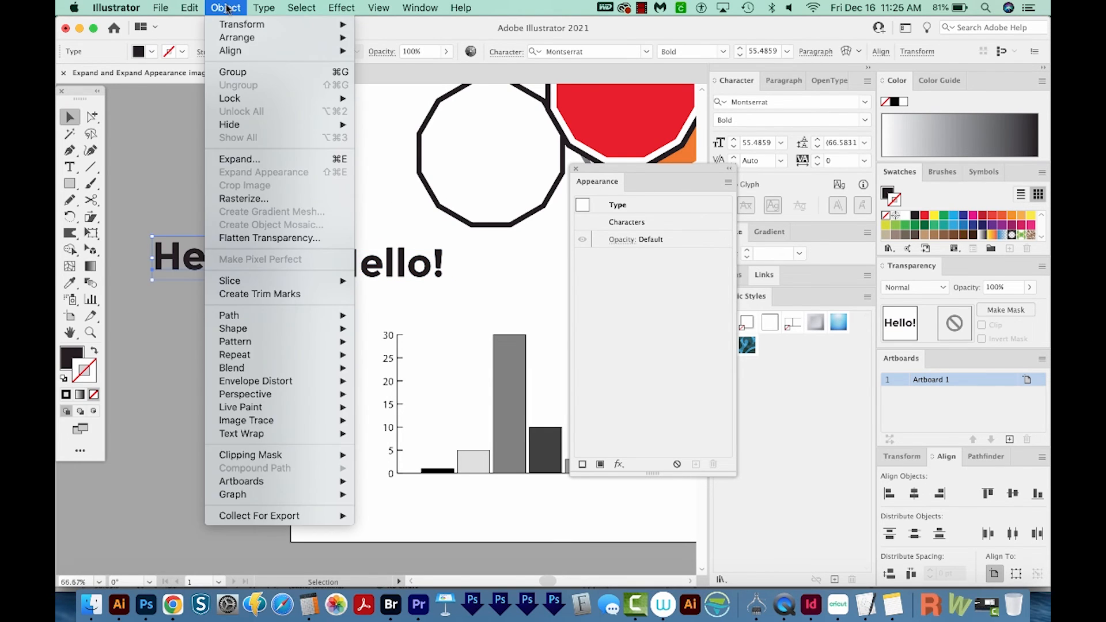
pyautogui.click(245, 166)
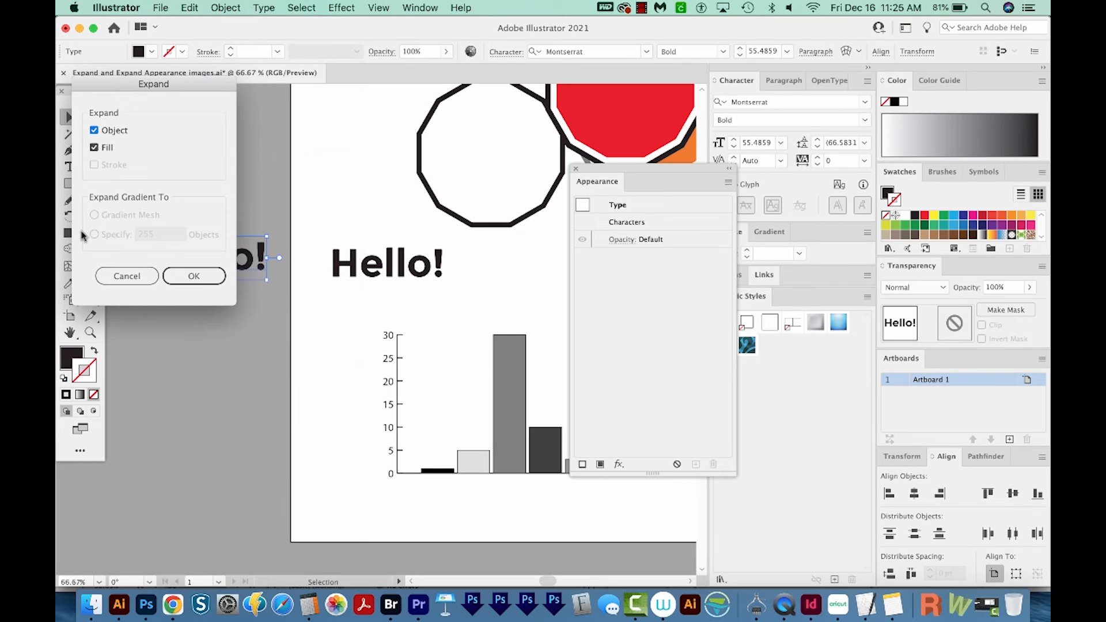
pyautogui.click(184, 278)
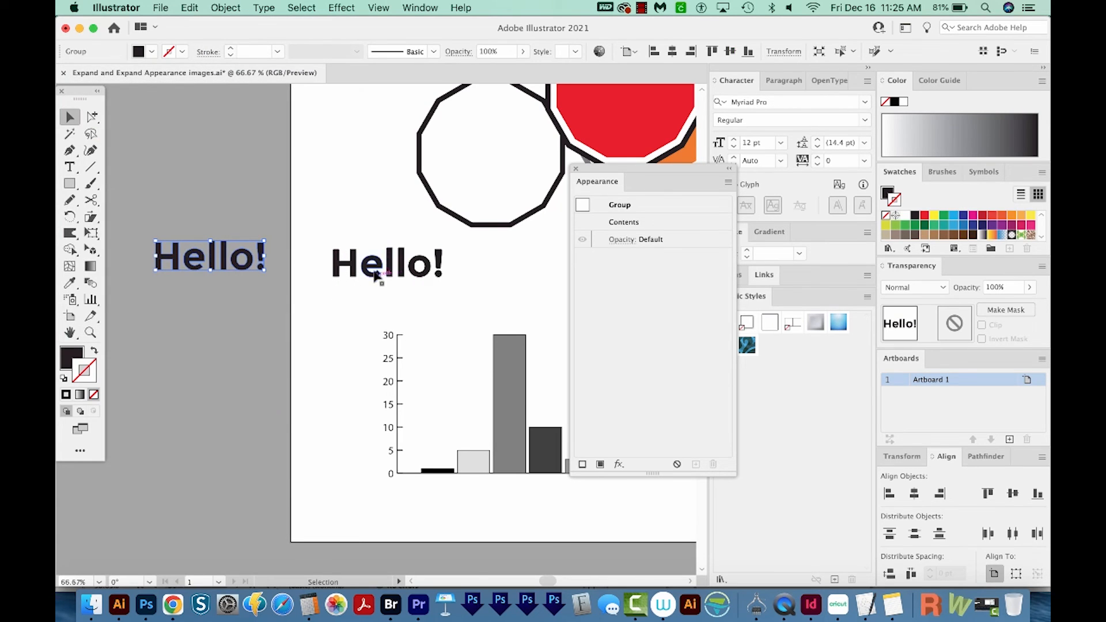
pyautogui.press('super+z')
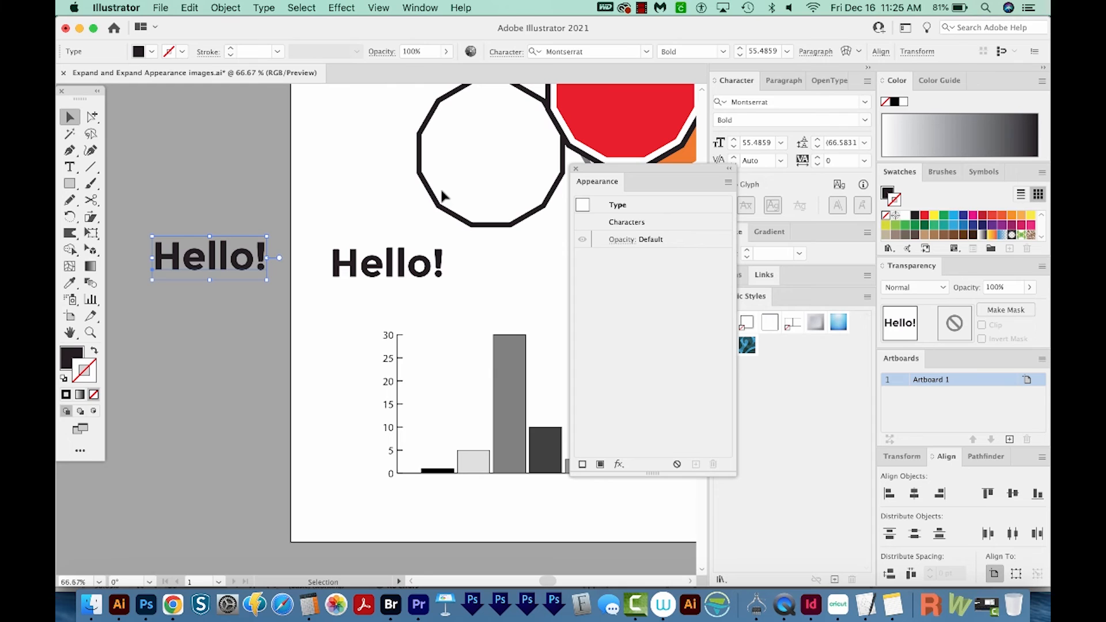
# Examine which path commands, such as Outline Stroke, are offered for the live "Hello!" copy beside the artboard
pyautogui.click(226, 8)
pyautogui.moveTo(264, 315)
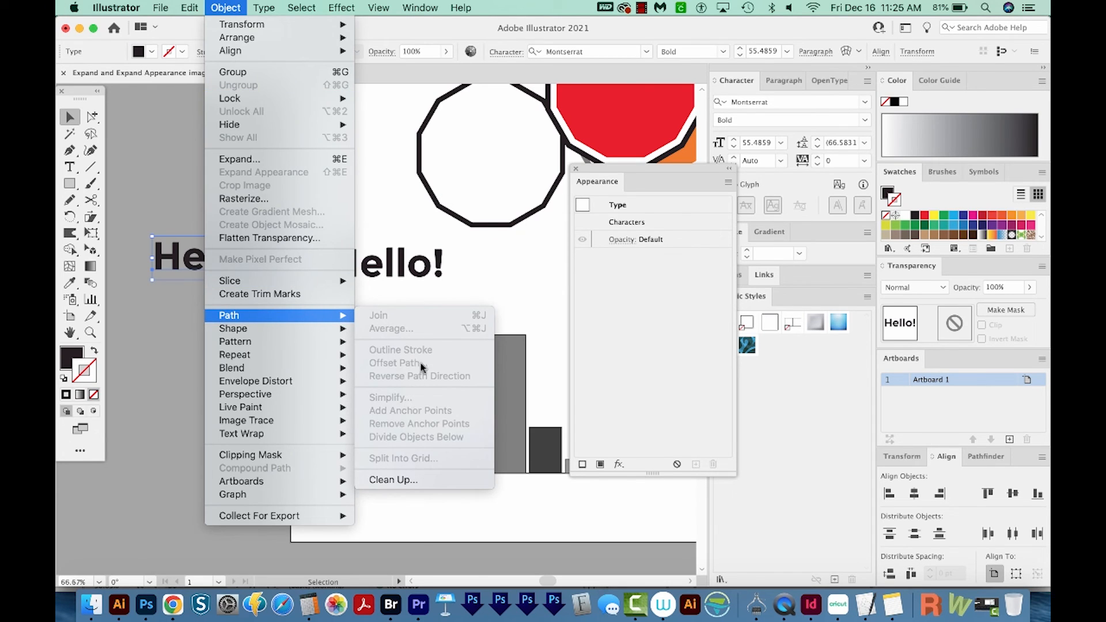